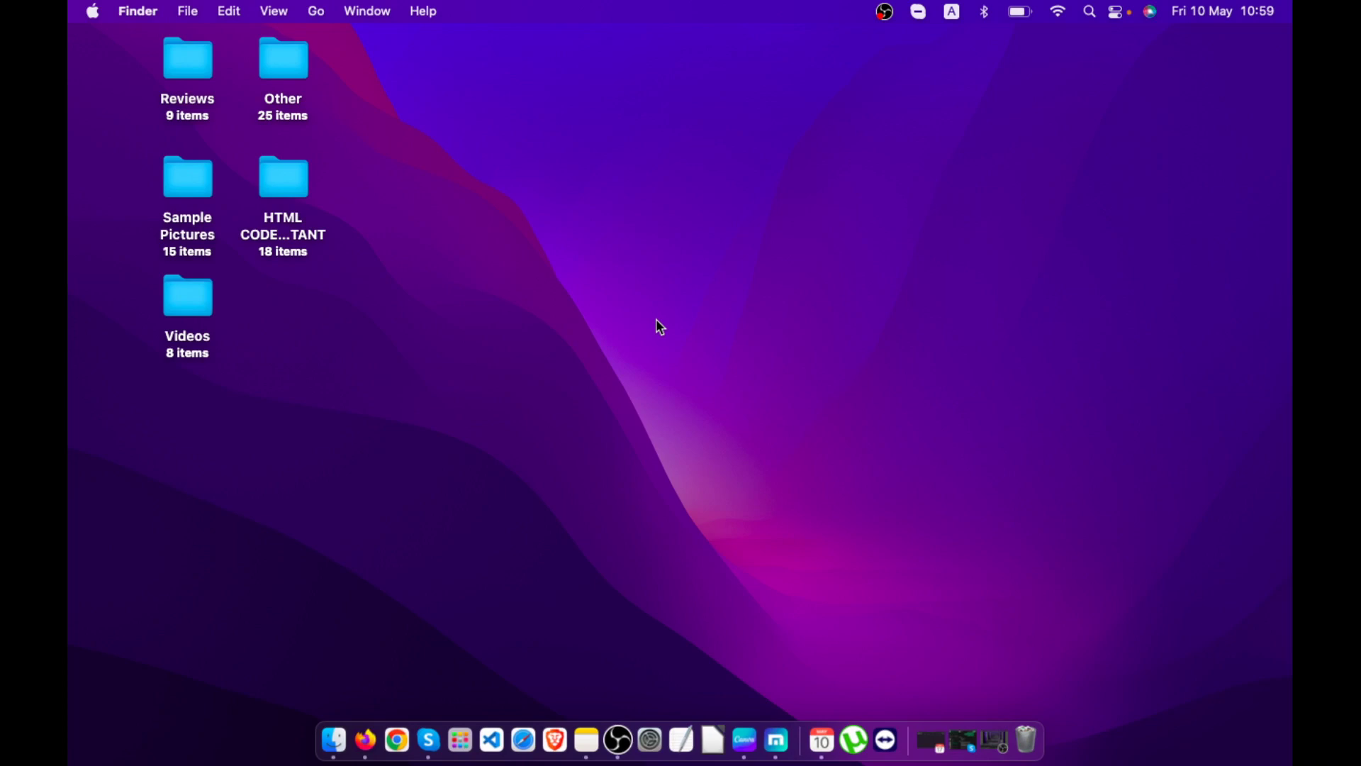
# - Open Applications from the Go menu and scroll its icon grid back to the top
pyautogui.click(313, 12)
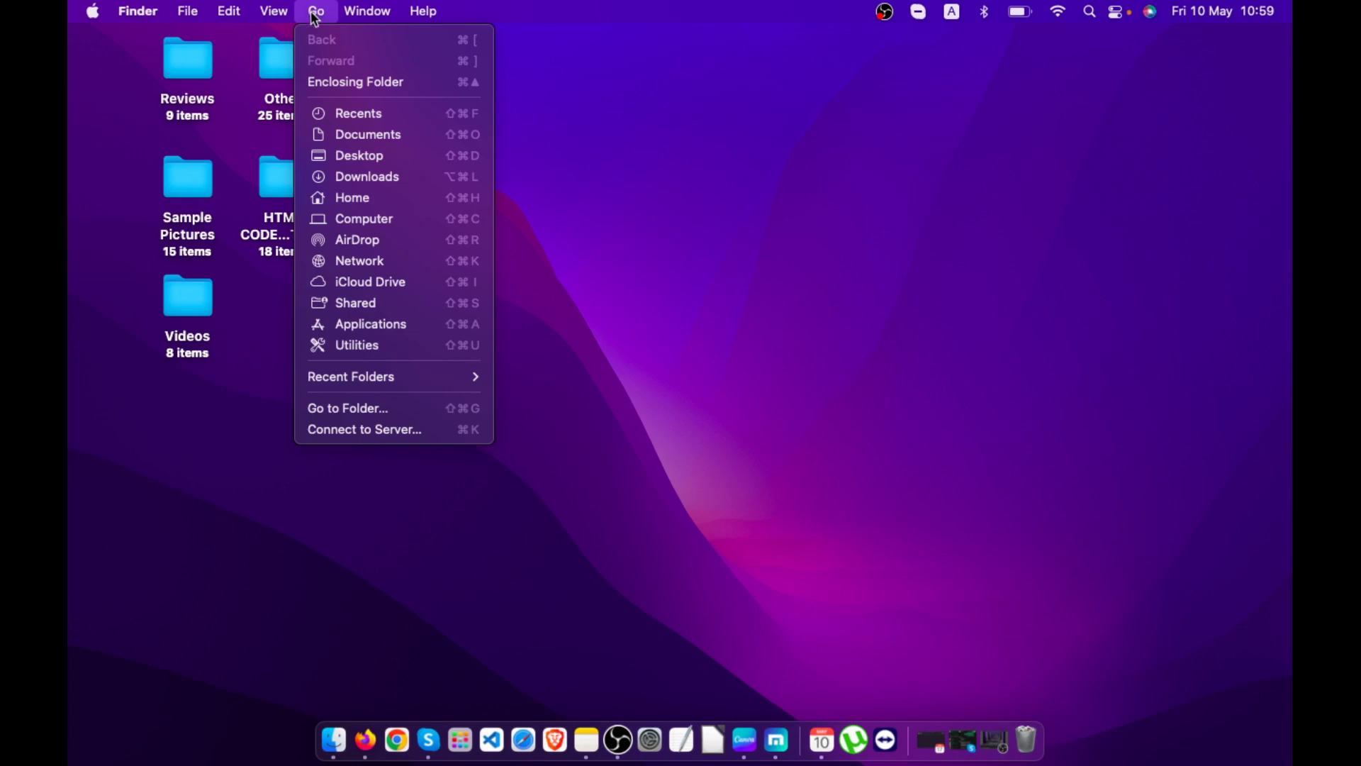
pyautogui.click(380, 332)
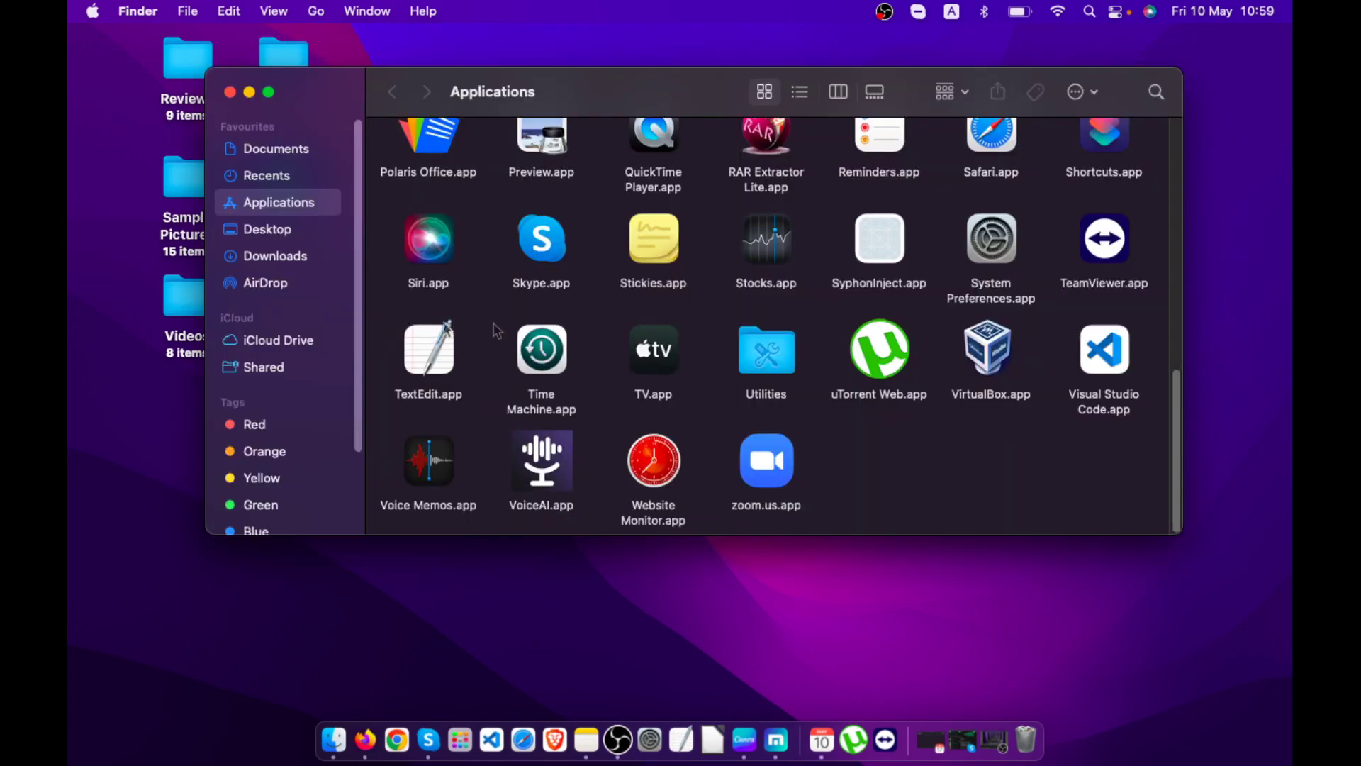
pyautogui.scroll(5, 712, 328)
pyautogui.scroll(5, 711, 329)
pyautogui.scroll(5, 712, 328)
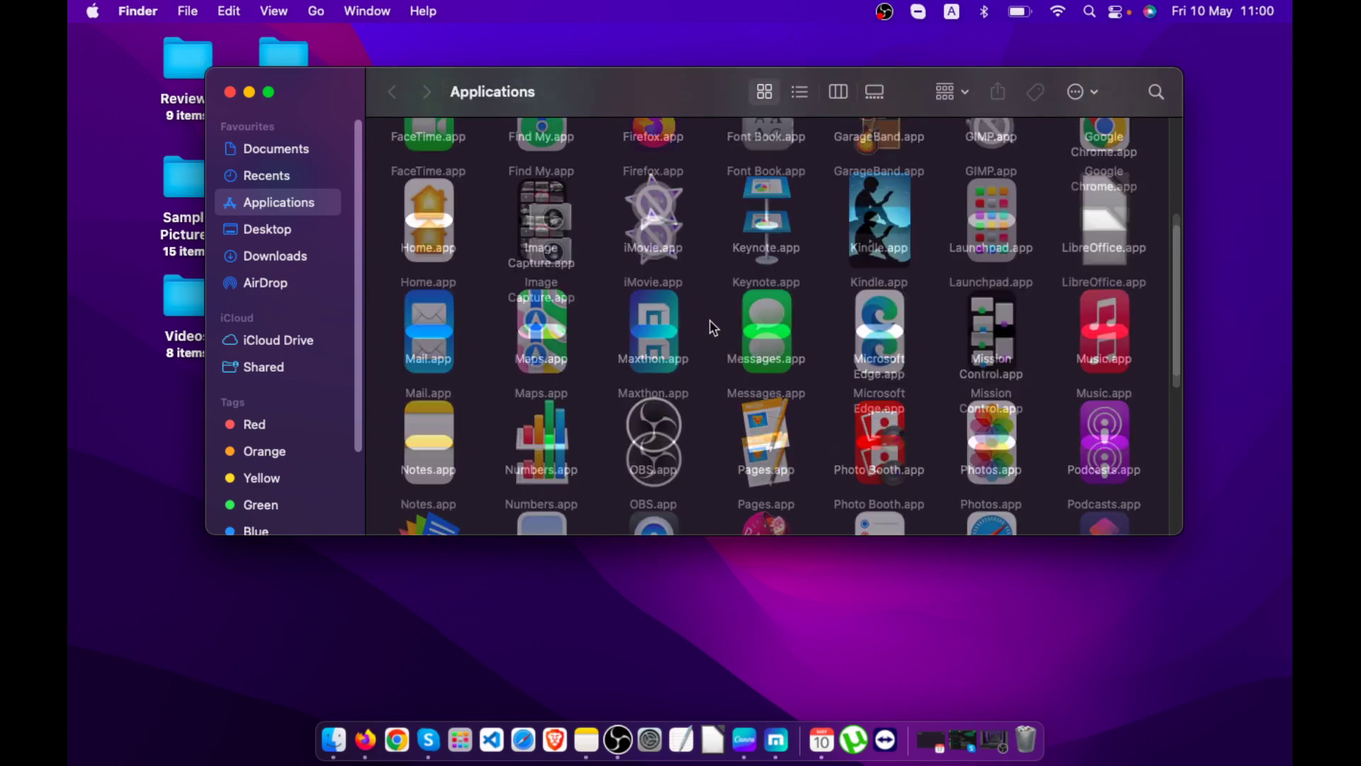
pyautogui.scroll(-2, 713, 328)
pyautogui.scroll(3, 710, 323)
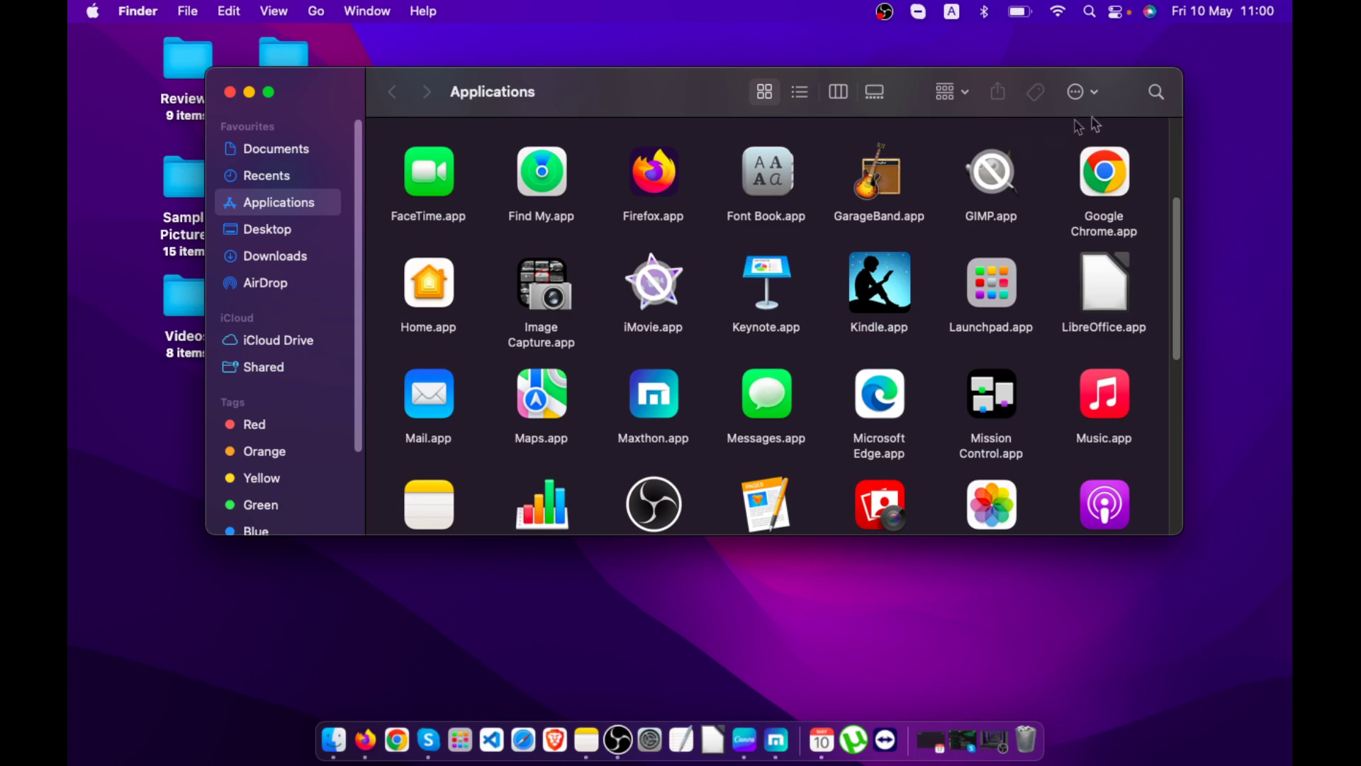
# - Search Finder for 'website monitor' to show the matching app
pyautogui.click(1156, 92)
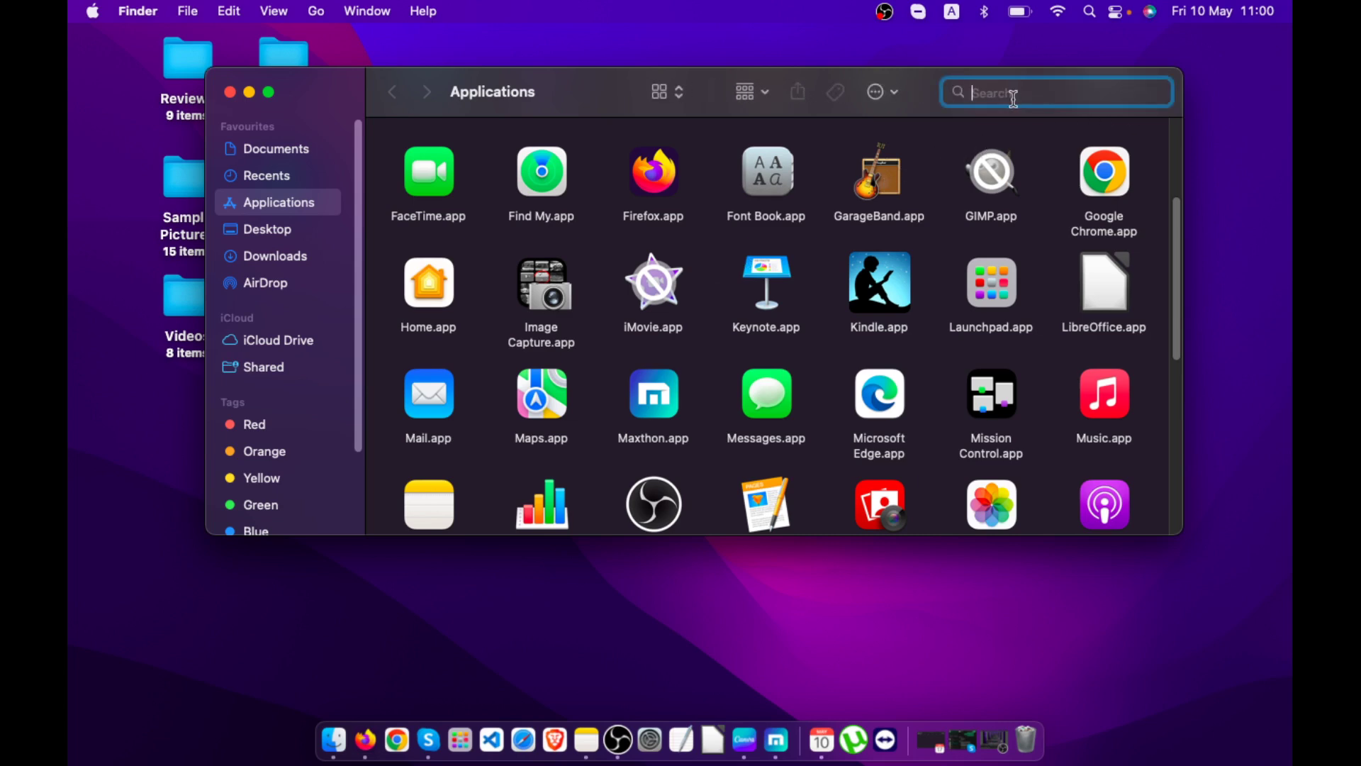
pyautogui.write('websit')
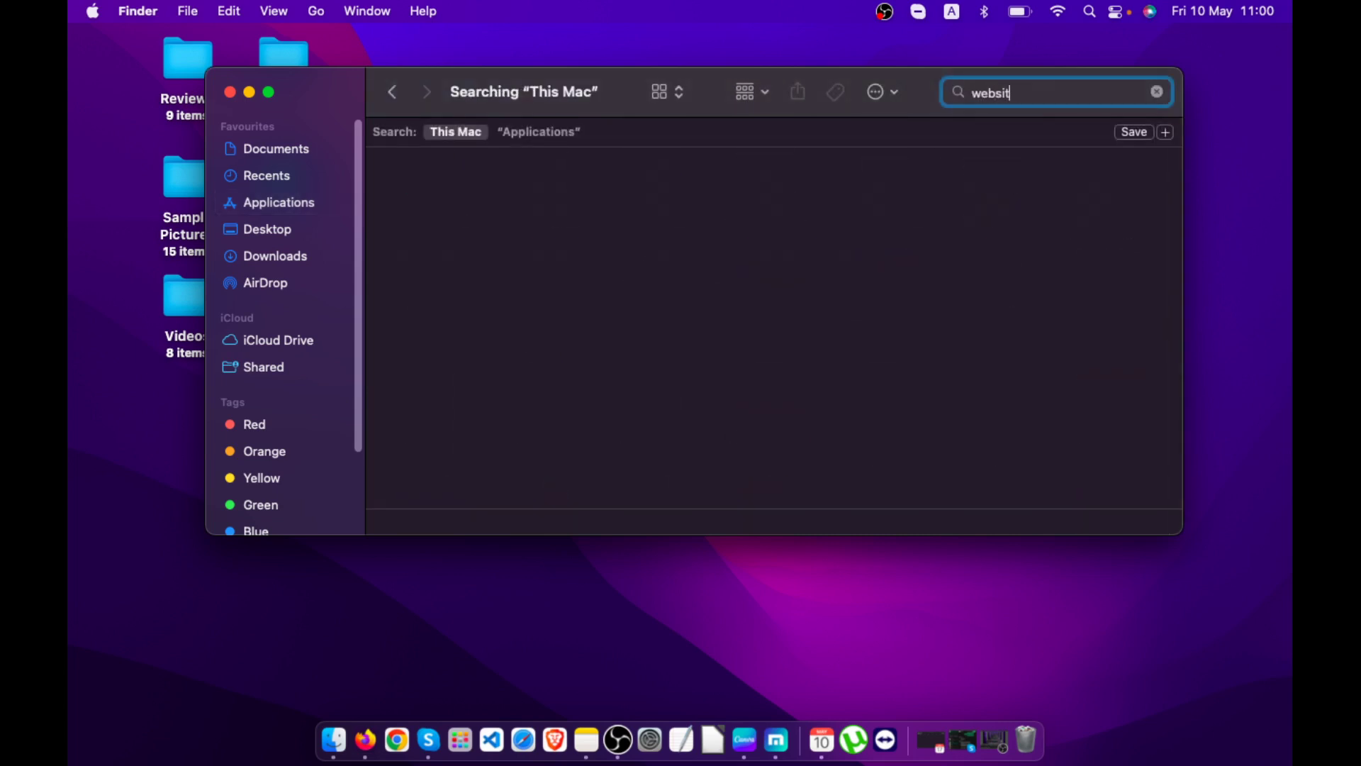
pyautogui.write('e monitor')
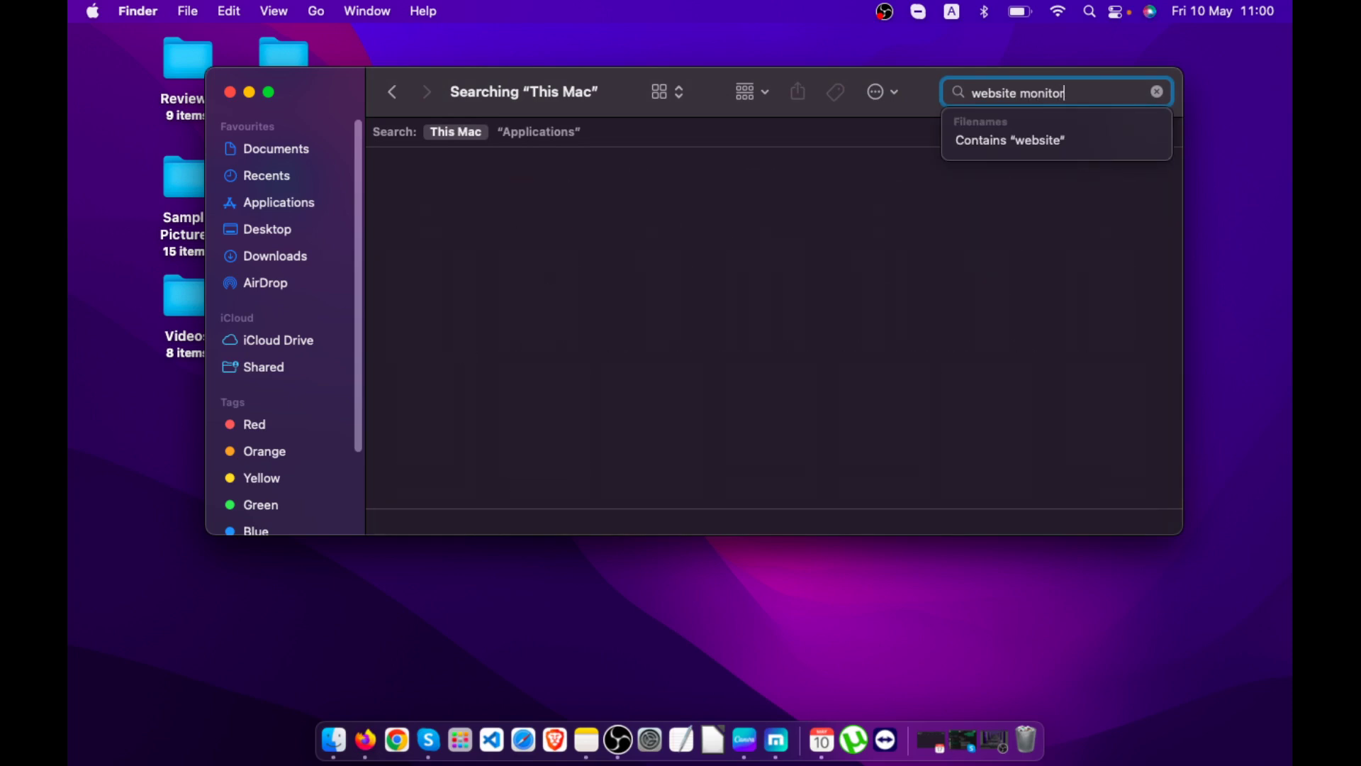
pyautogui.click(752, 224)
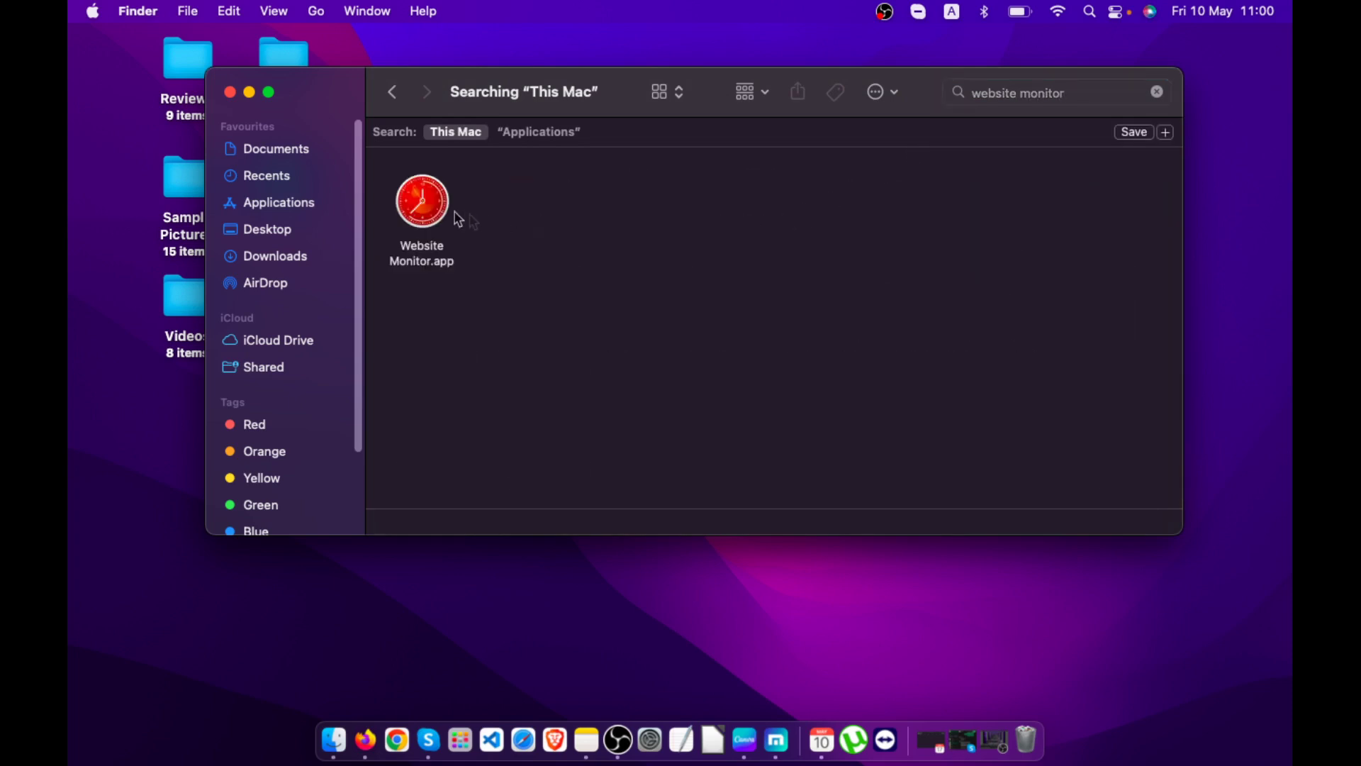
# - Drag Website Monitor.app to the Bin and confirm with the password
pyautogui.click(409, 210)
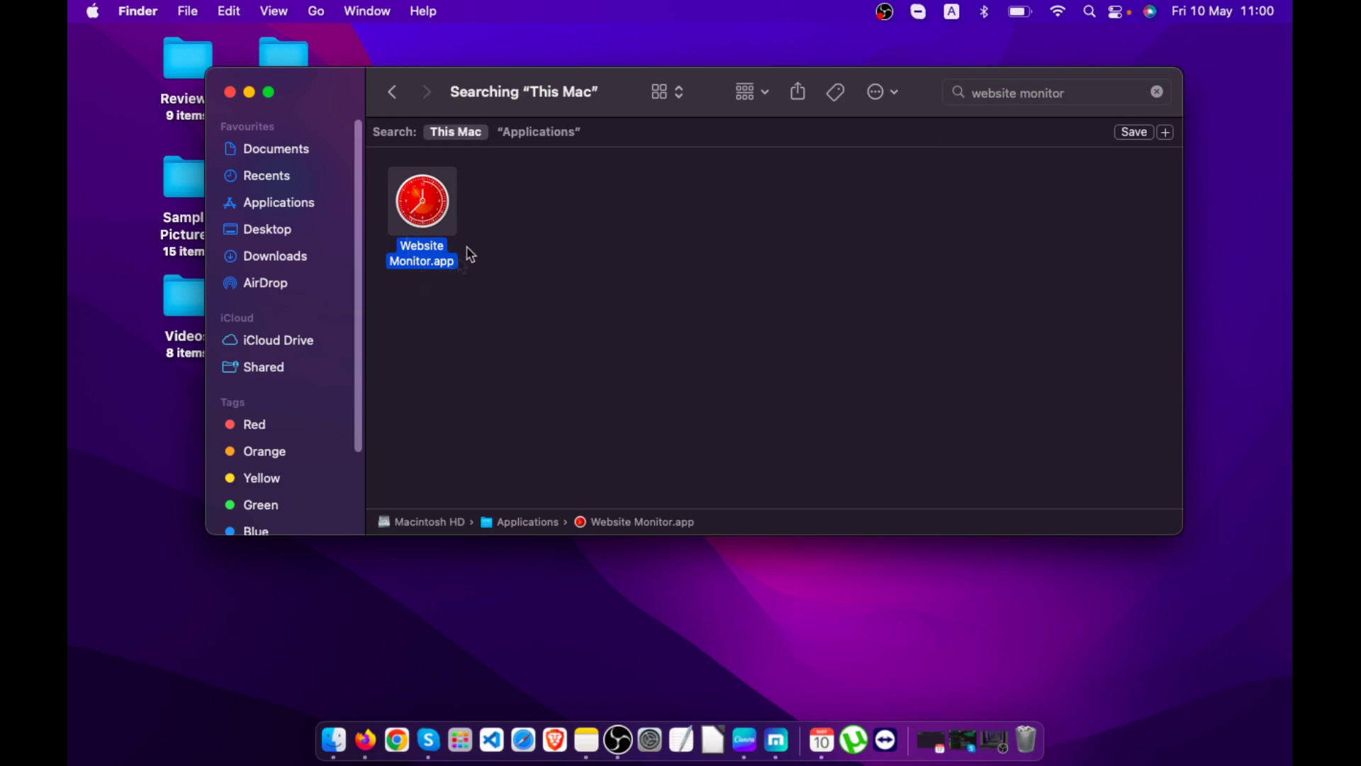
pyautogui.moveTo(421, 226)
pyautogui.mouseDown()
pyautogui.moveTo(1035, 726)
pyautogui.moveTo(1039, 750)
pyautogui.mouseUp()
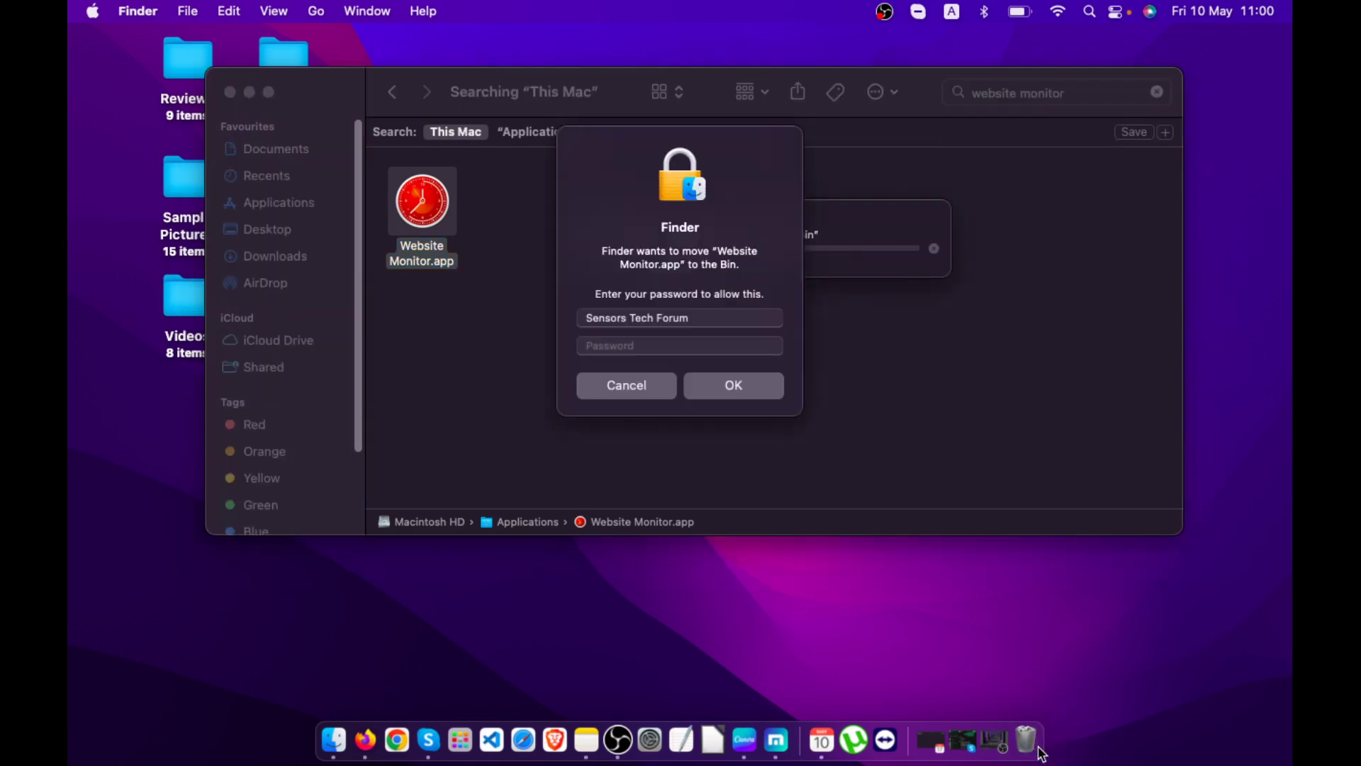
pyautogui.write('a')
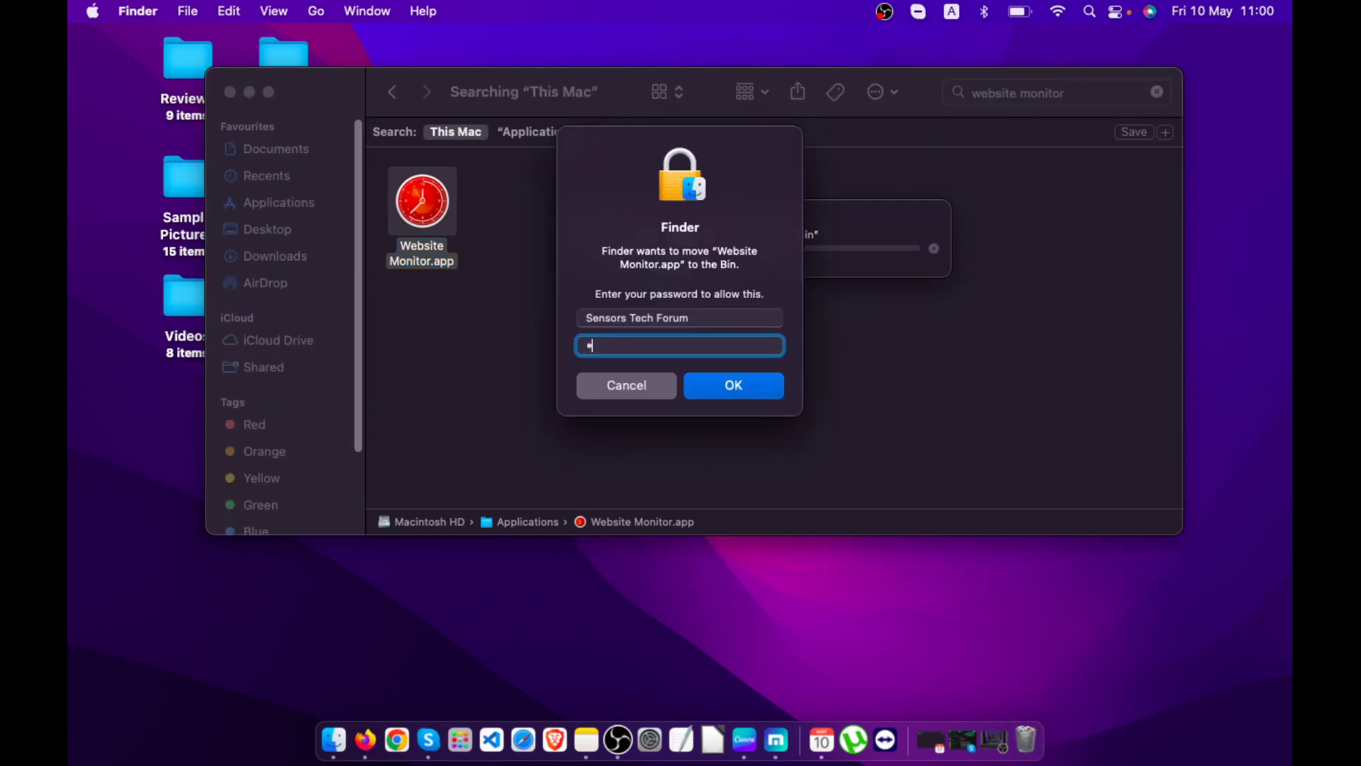
pyautogui.click(774, 386)
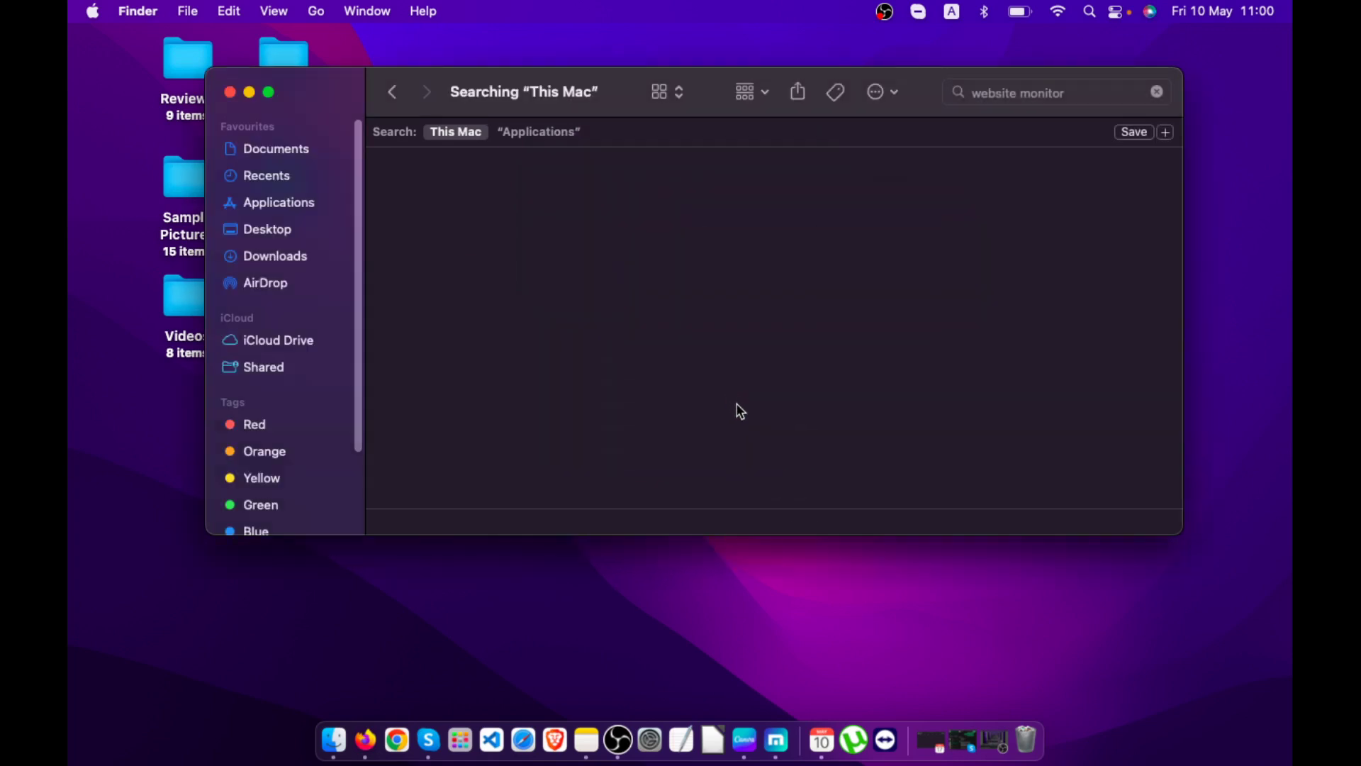
# - Clear the 'website monitor' search and return to the Applications folder
pyautogui.click(1078, 92)
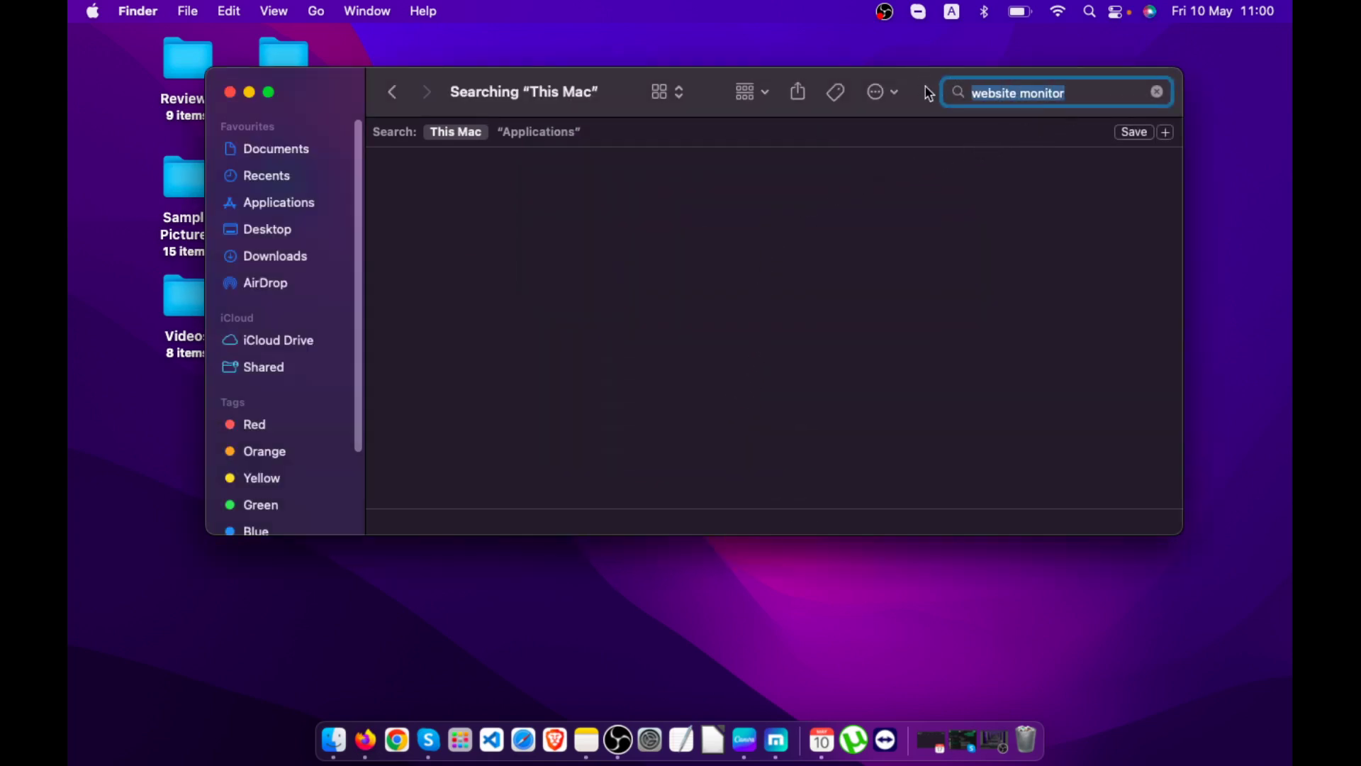
pyautogui.press('BackSpace')
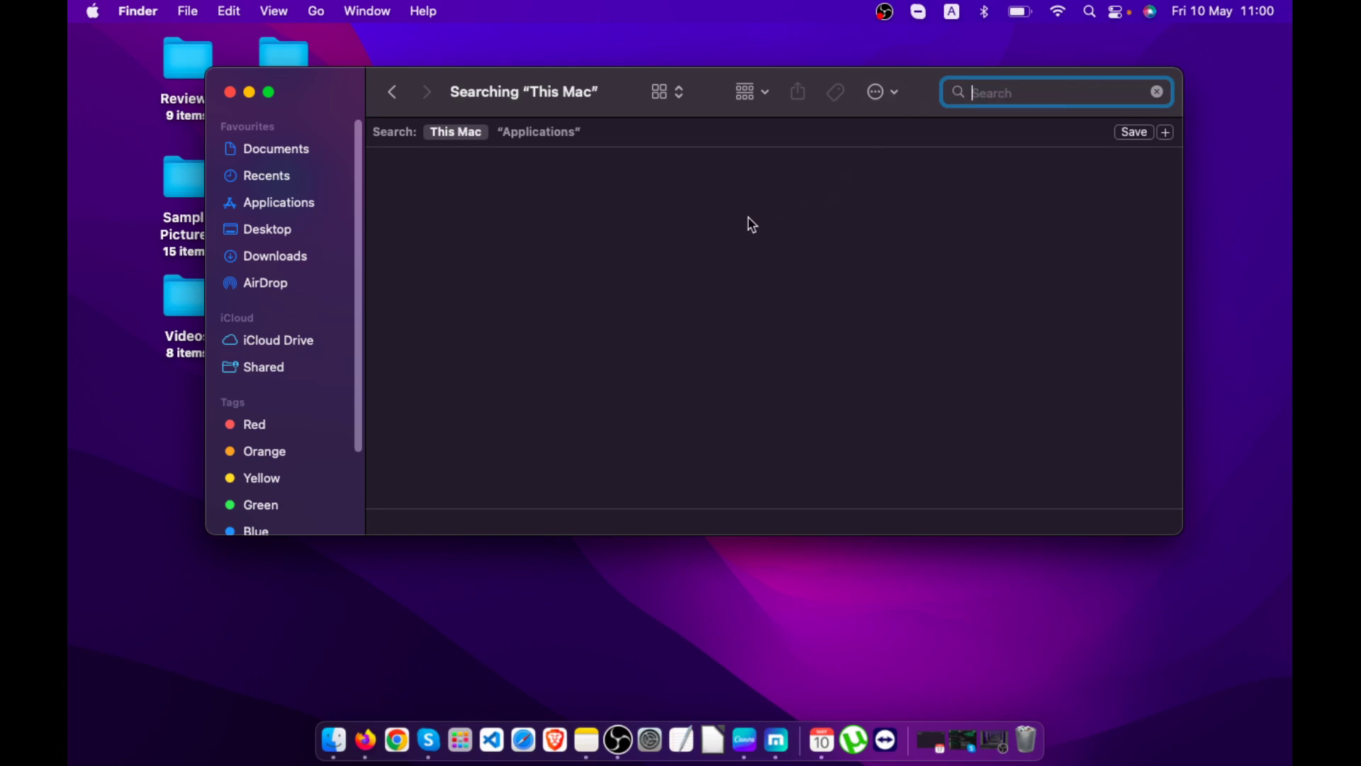
pyautogui.click(397, 94)
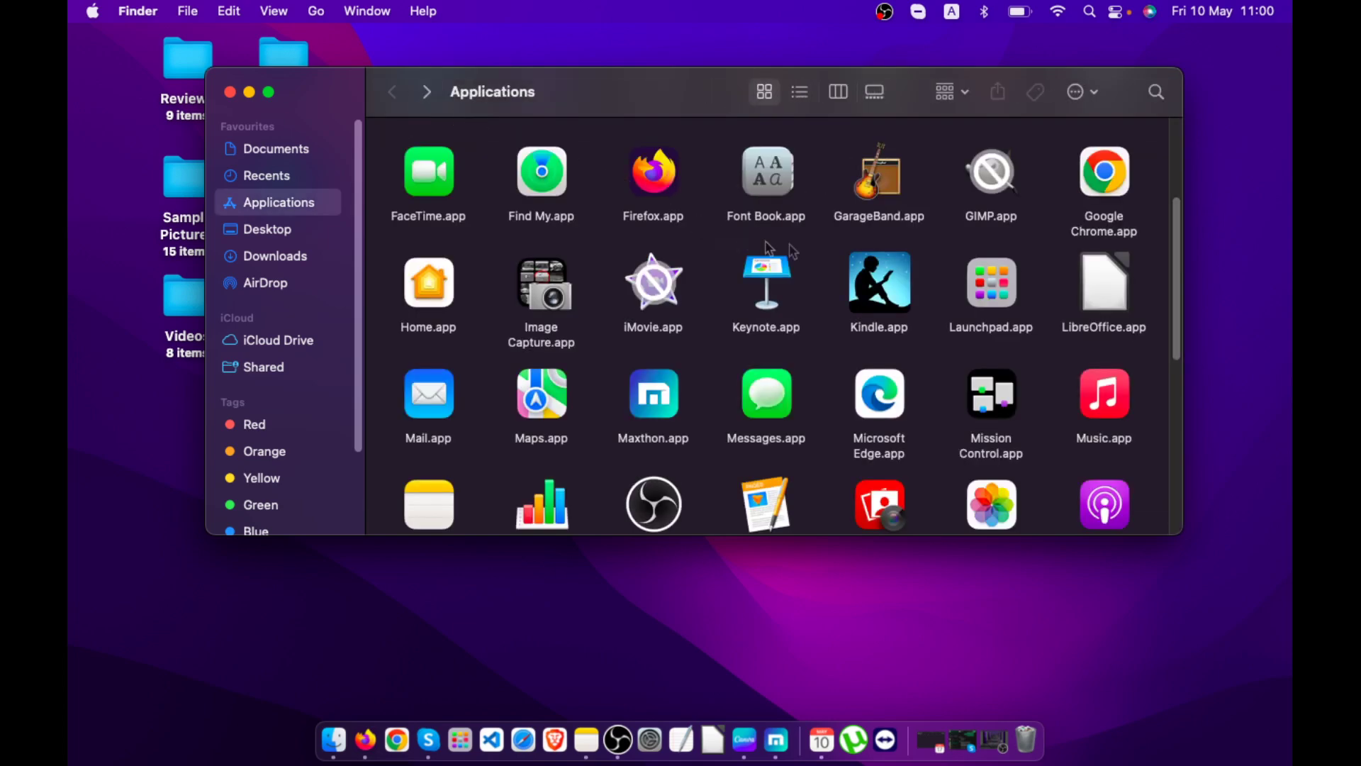
# - Inspect GIMP.app's context menu, minimise the Finder window and bring Safari forward
pyautogui.rightClick(983, 176)
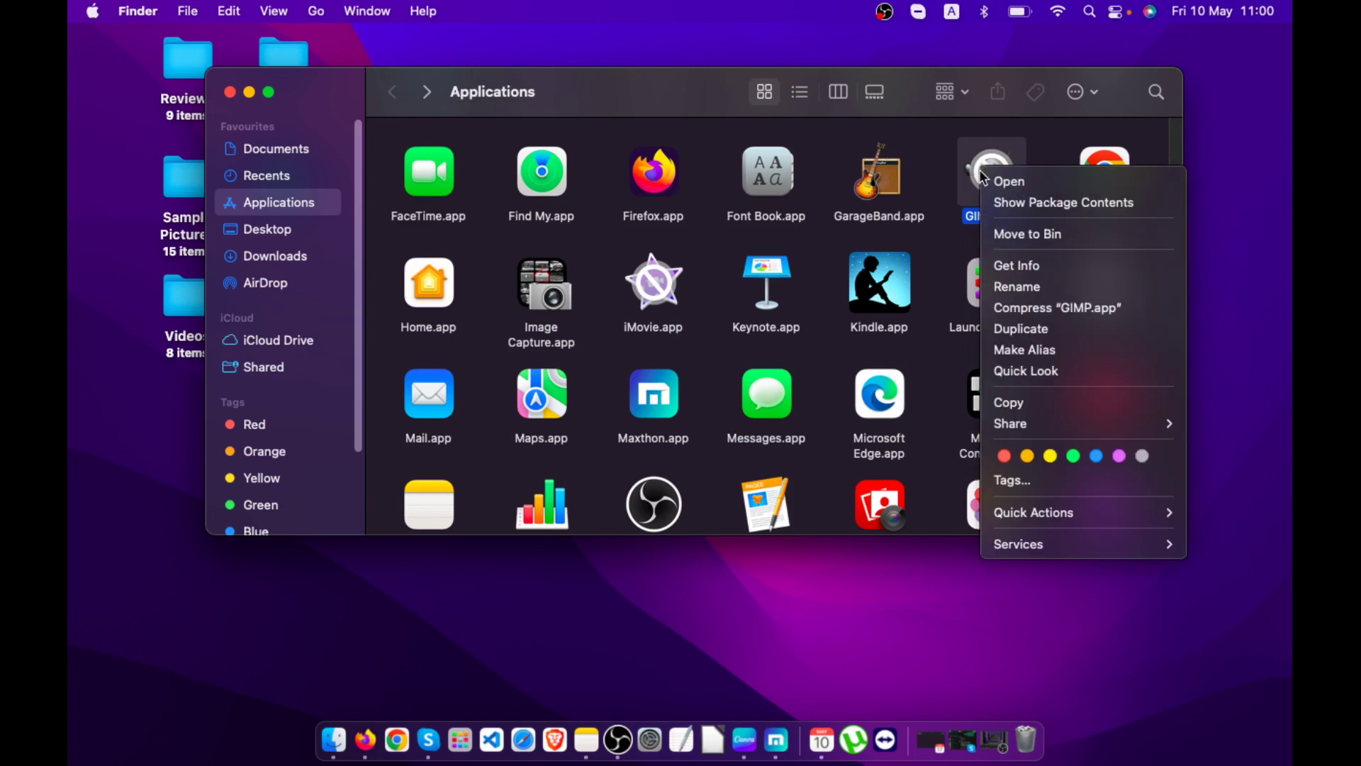
pyautogui.click(1064, 157)
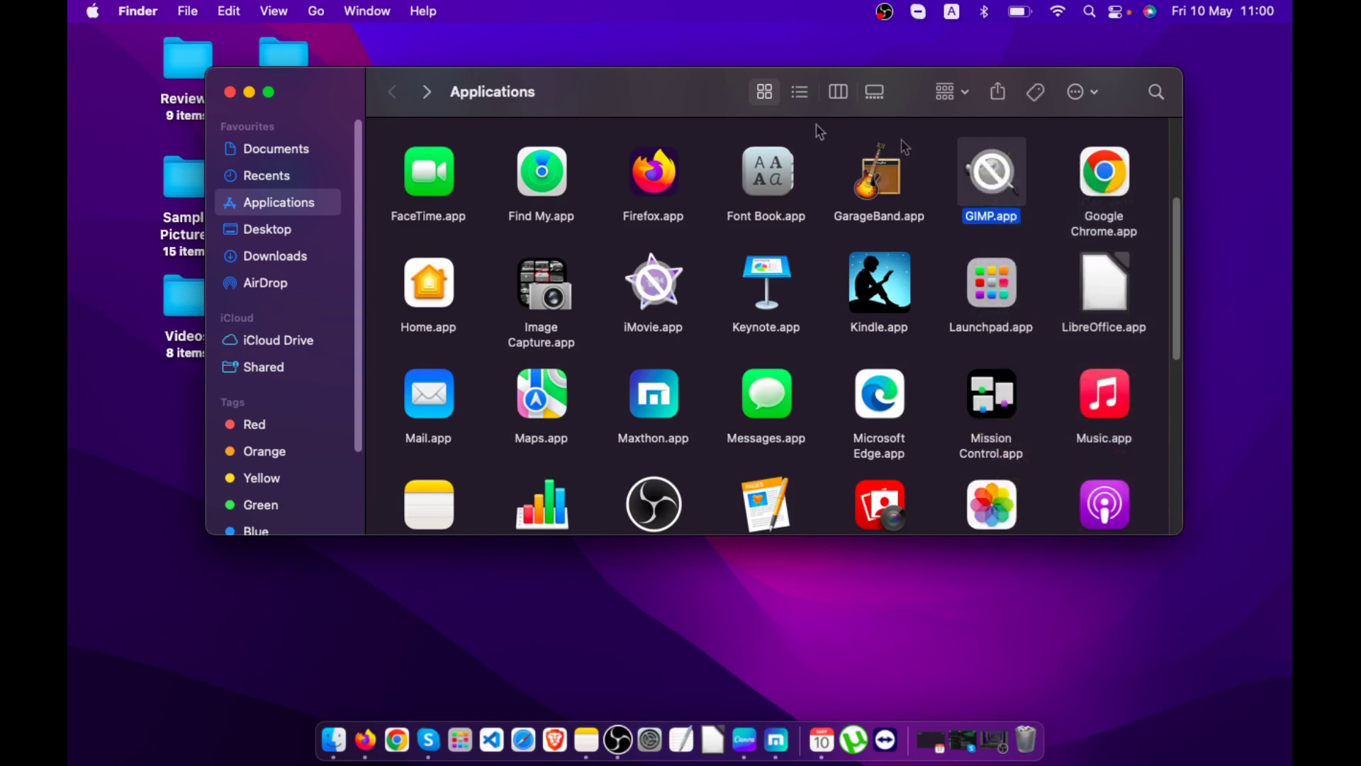
pyautogui.click(250, 93)
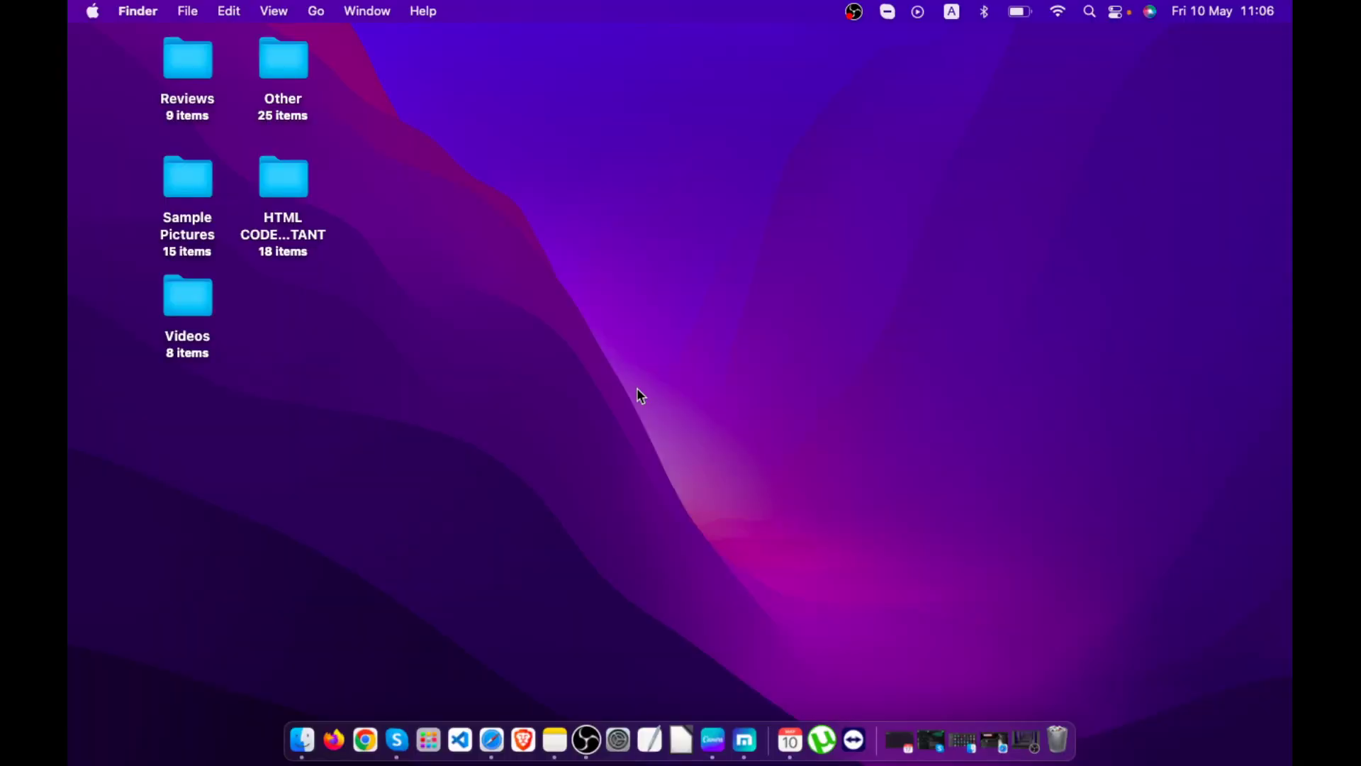
pyautogui.click(994, 741)
# - Download SpyHunter-1.4-71-13-Installer.dmg from the review page and open it from Downloads
pyautogui.scroll(-3, 317, 543)
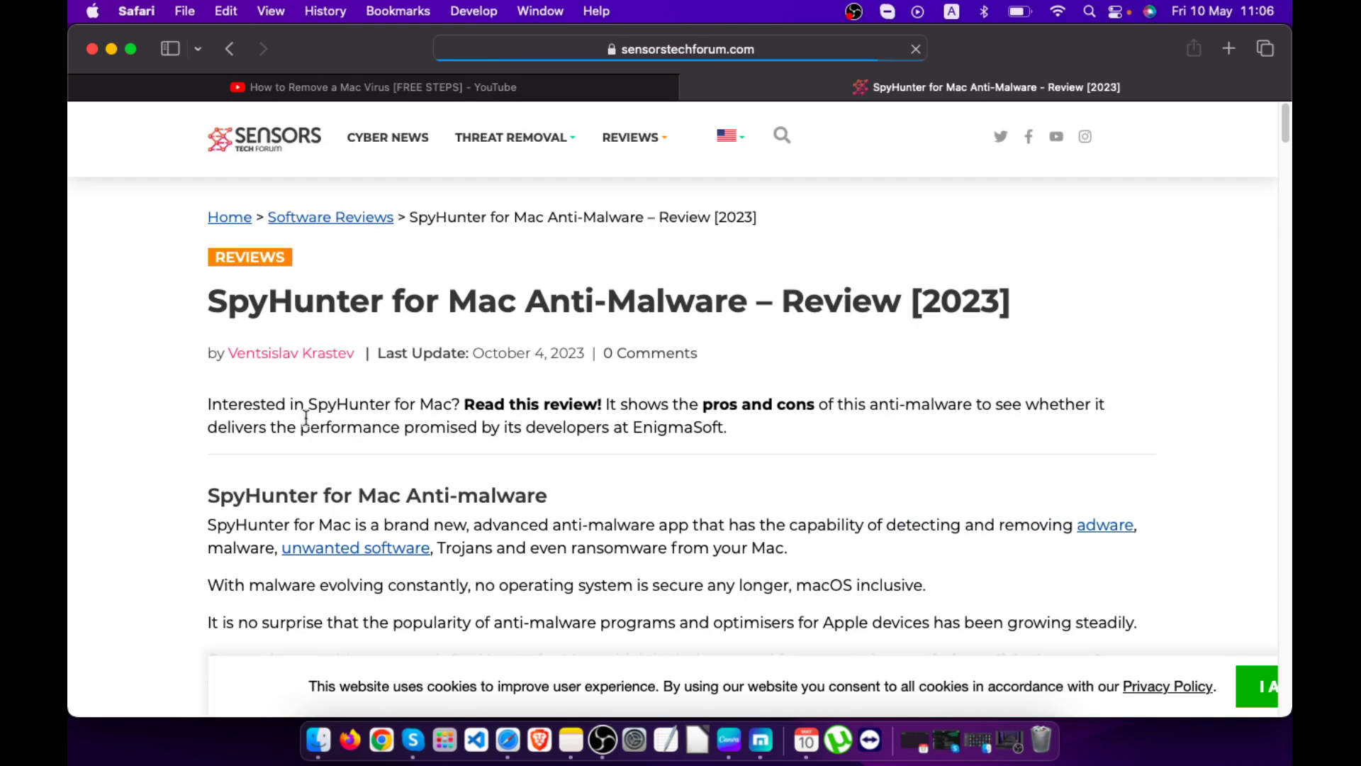
pyautogui.scroll(-5, 310, 424)
pyautogui.scroll(-5, 305, 418)
pyautogui.scroll(-5, 305, 418)
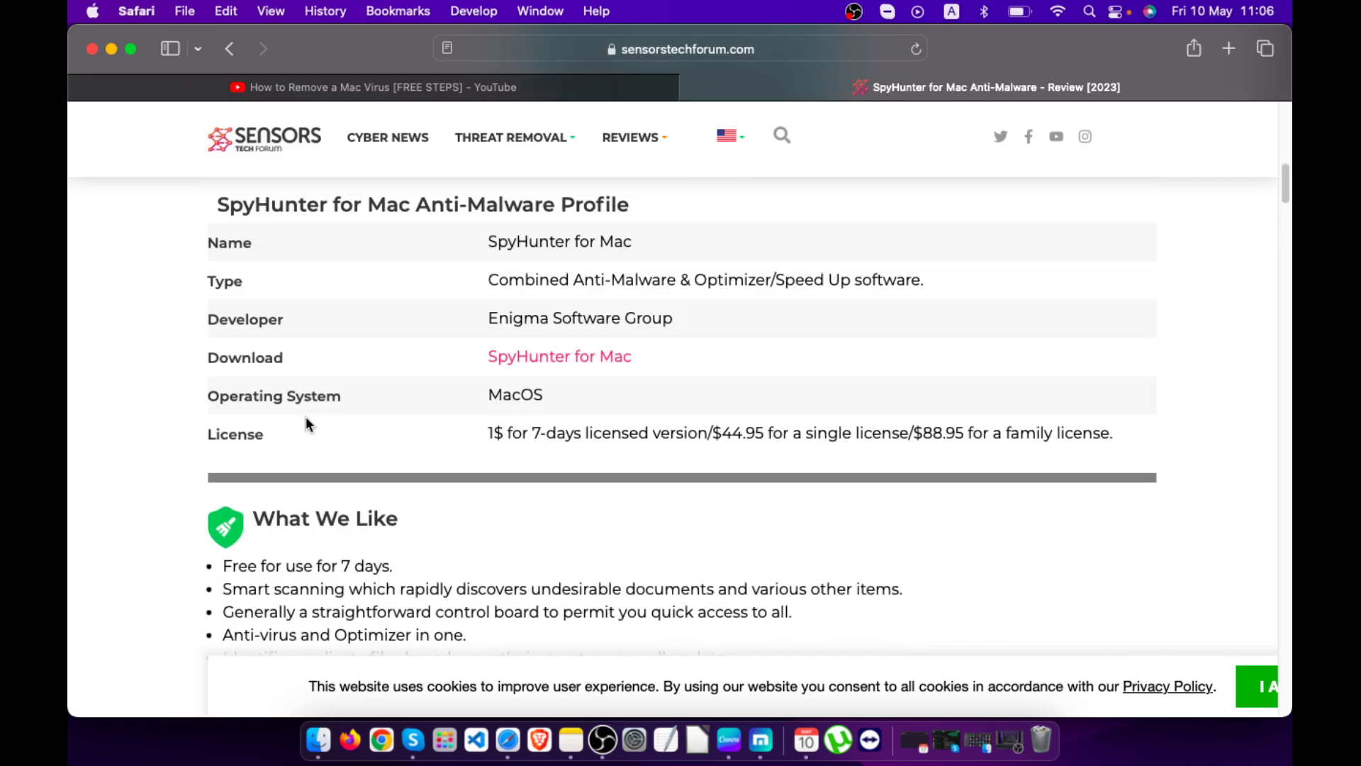
pyautogui.scroll(-3, 306, 419)
pyautogui.scroll(3, 306, 424)
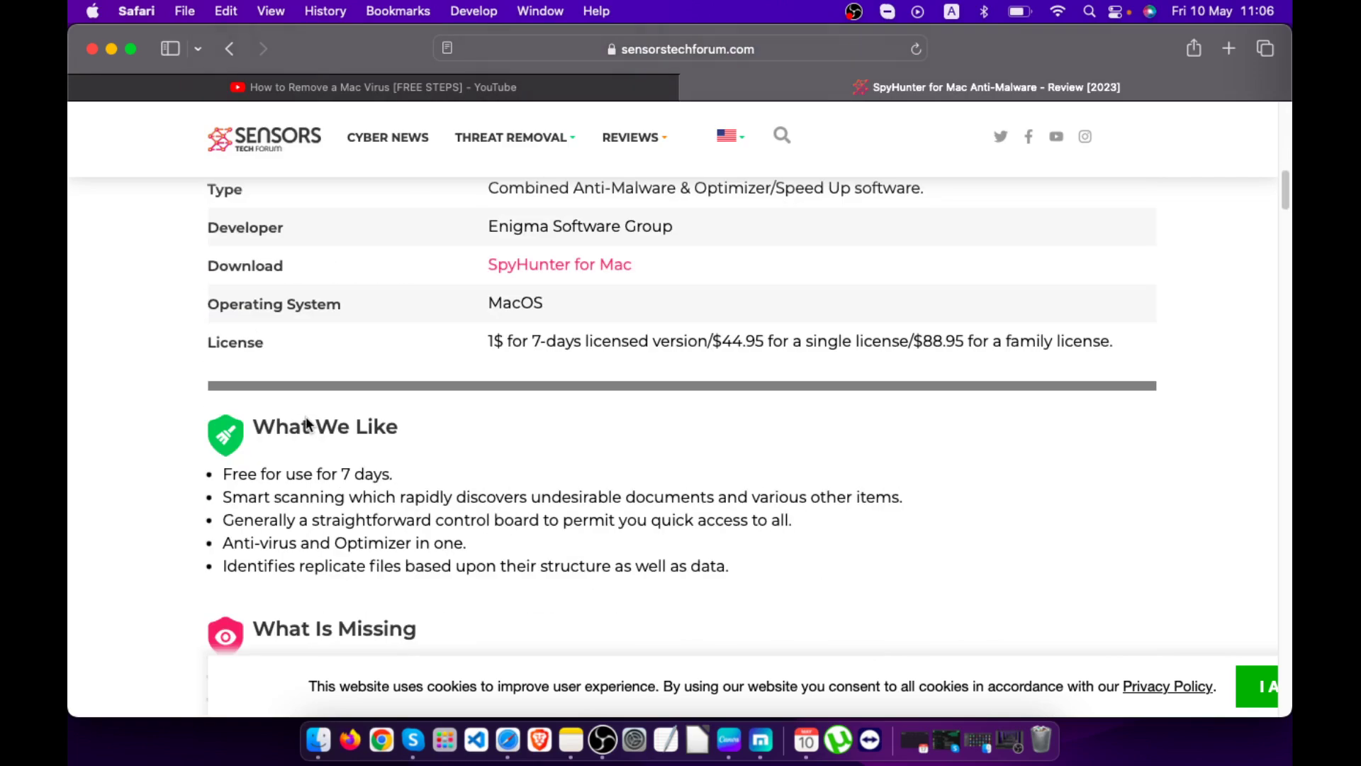
pyautogui.click(525, 266)
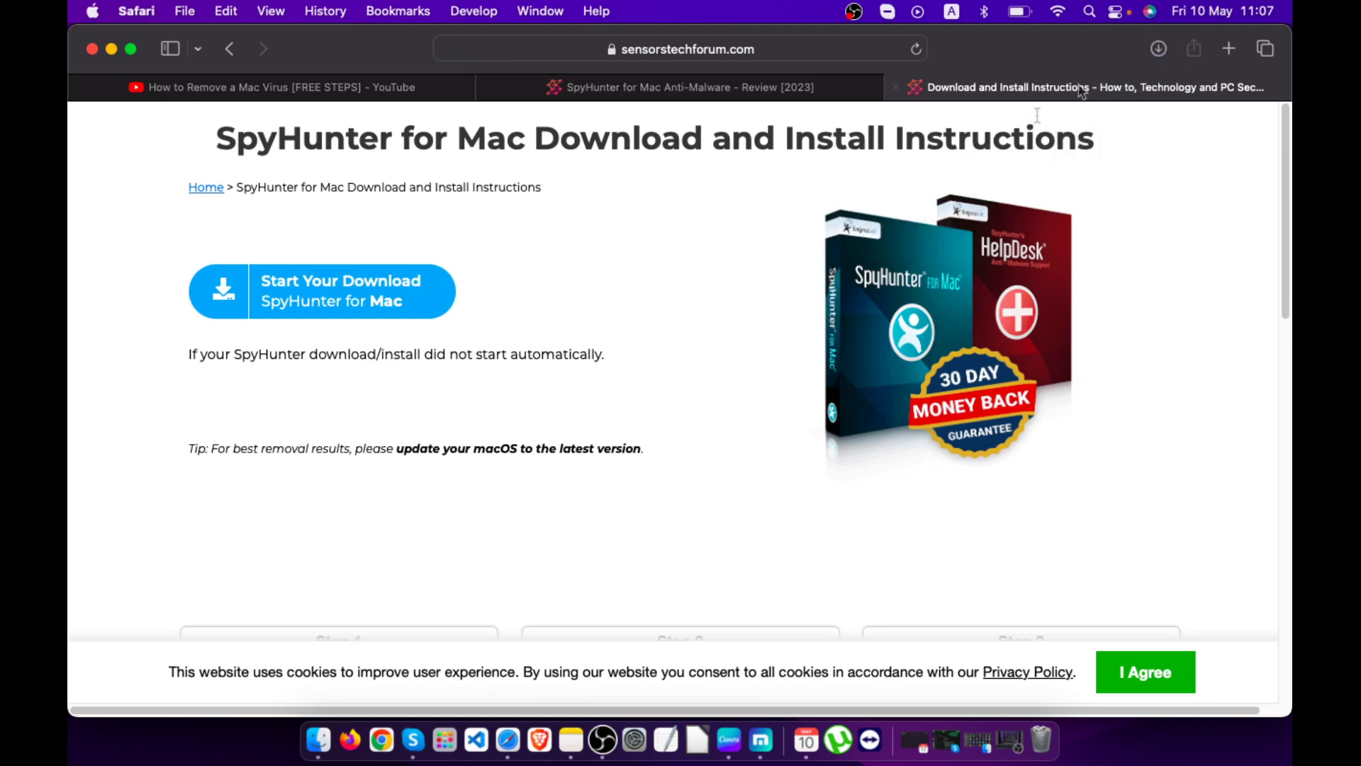
pyautogui.click(1158, 50)
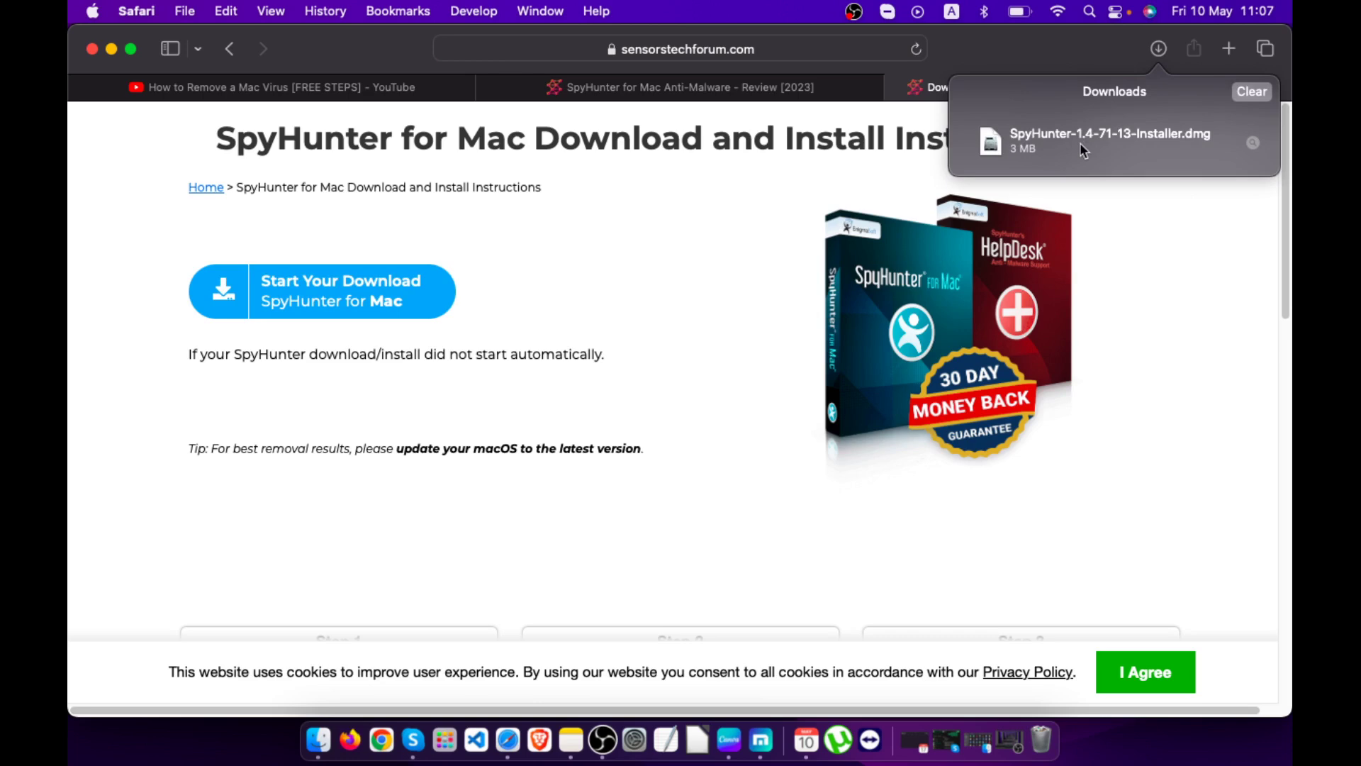
pyautogui.click(1081, 143)
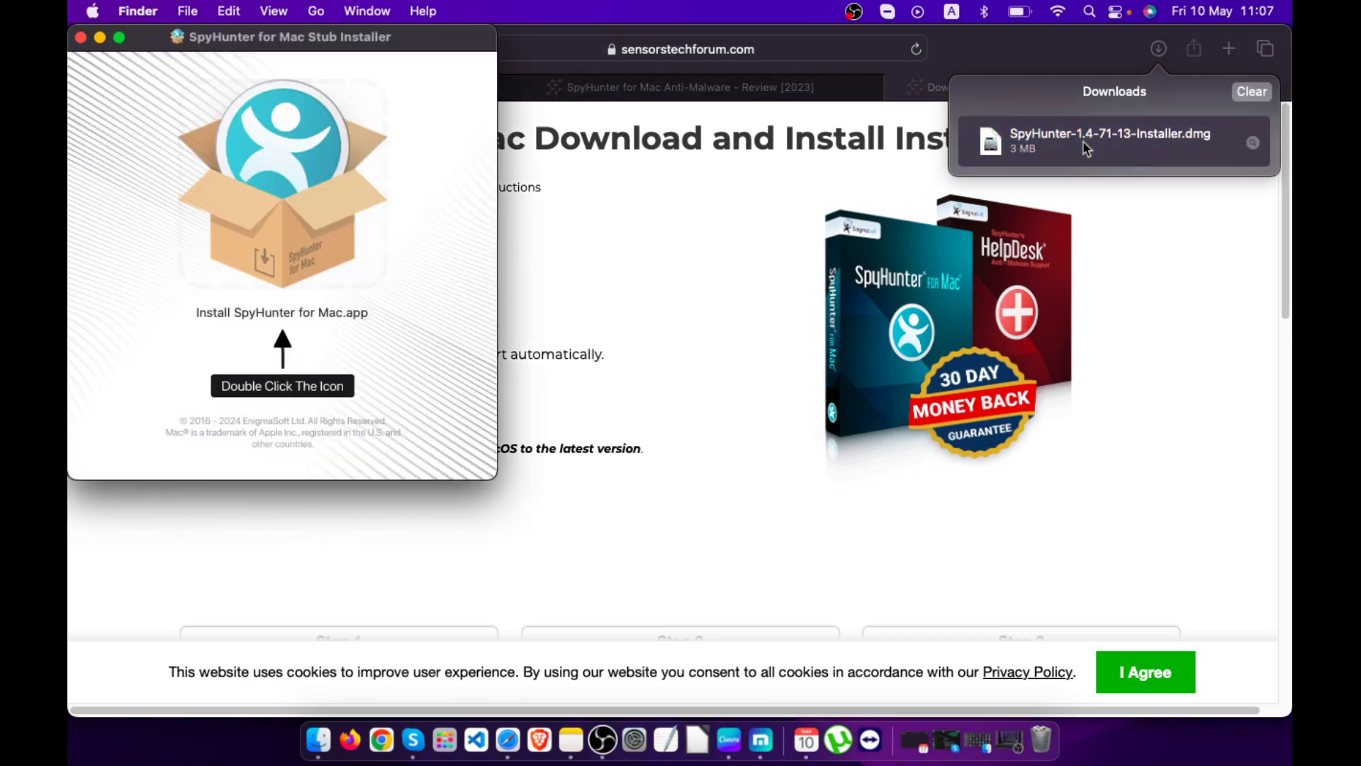
# - Launch Install SpyHunter for Mac.app, approve opening it, and clear windows while files download
pyautogui.doubleClick(291, 316)
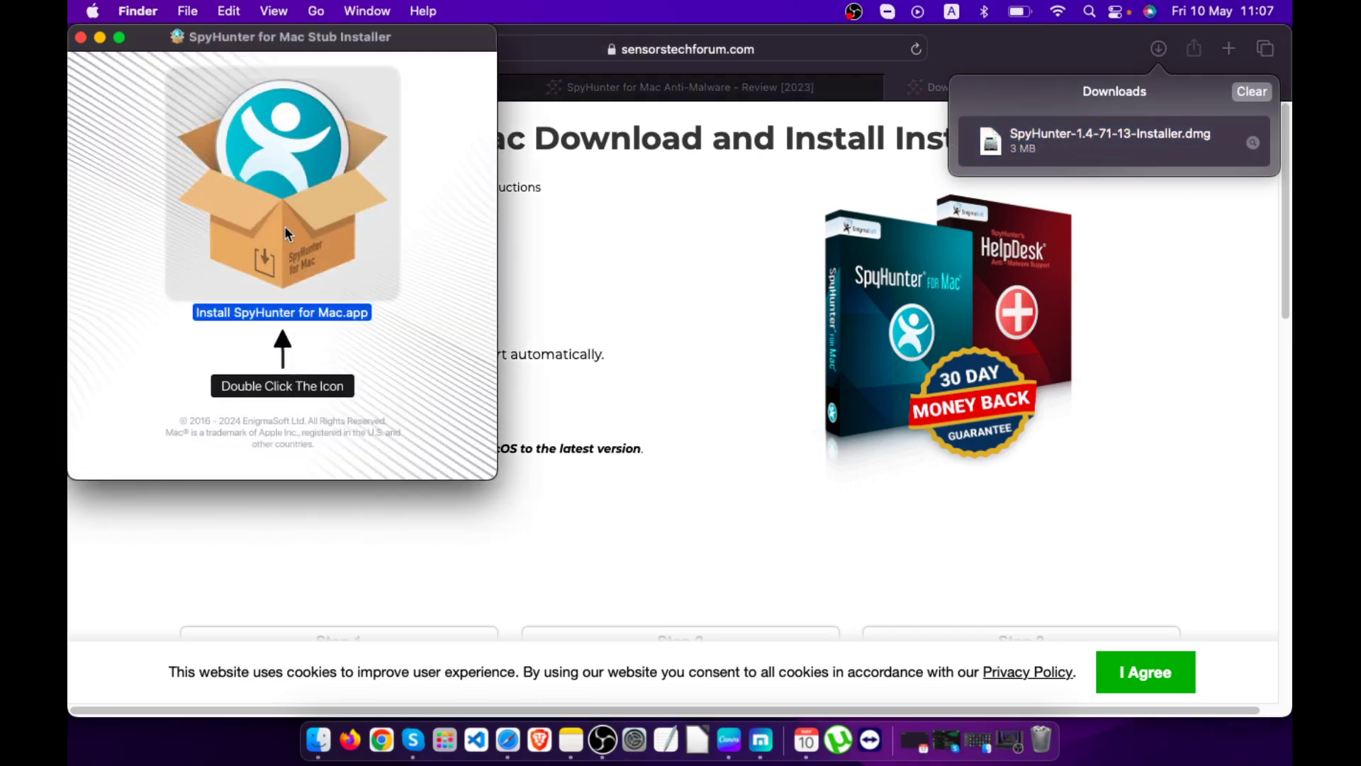
pyautogui.moveTo(212, 33); pyautogui.dragTo(420, 71)
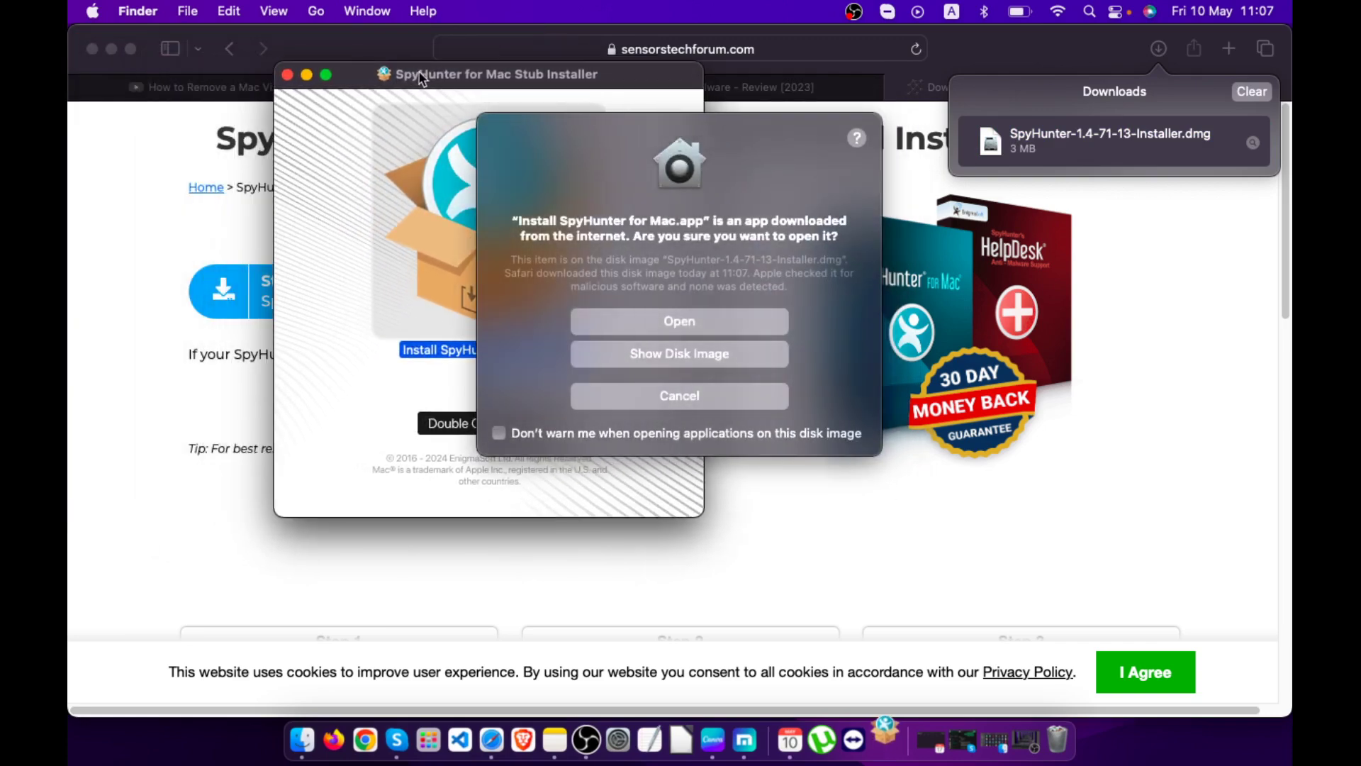
pyautogui.click(640, 325)
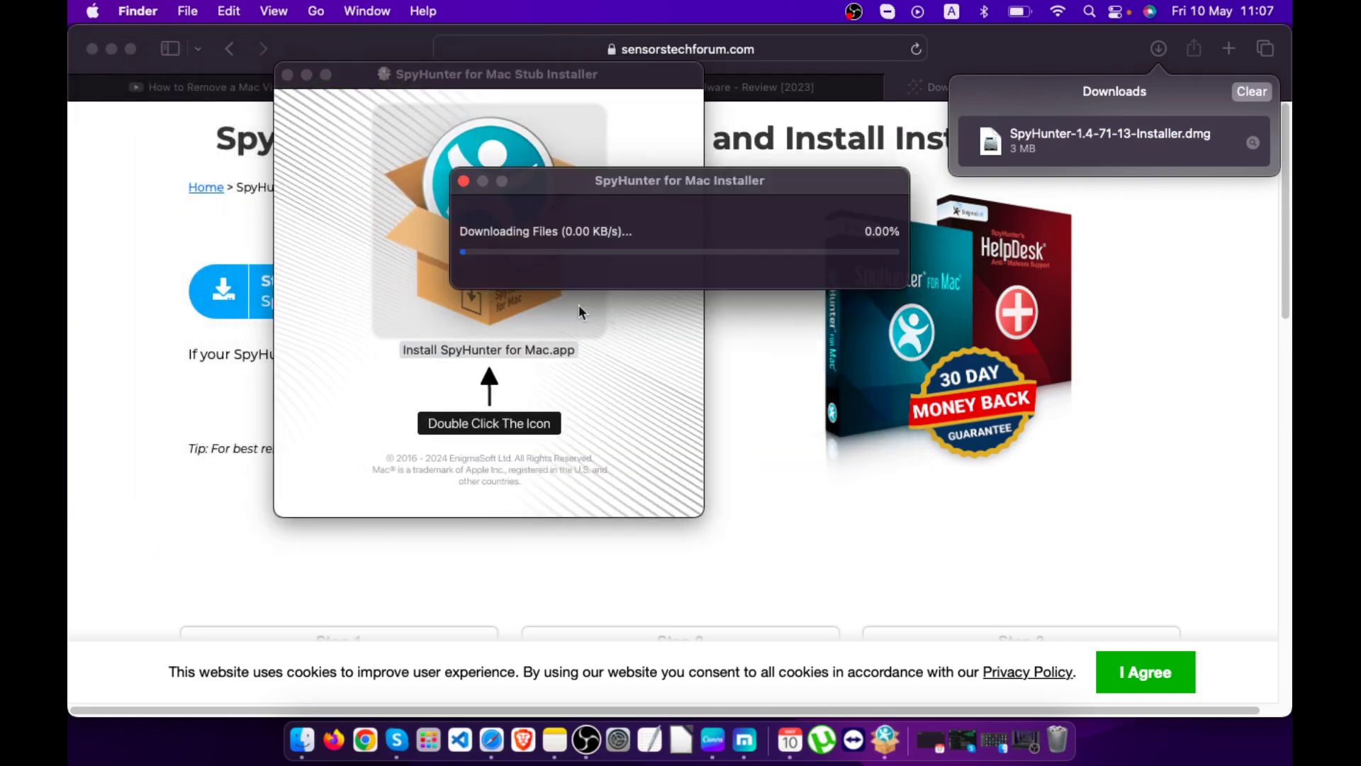
pyautogui.click(112, 50)
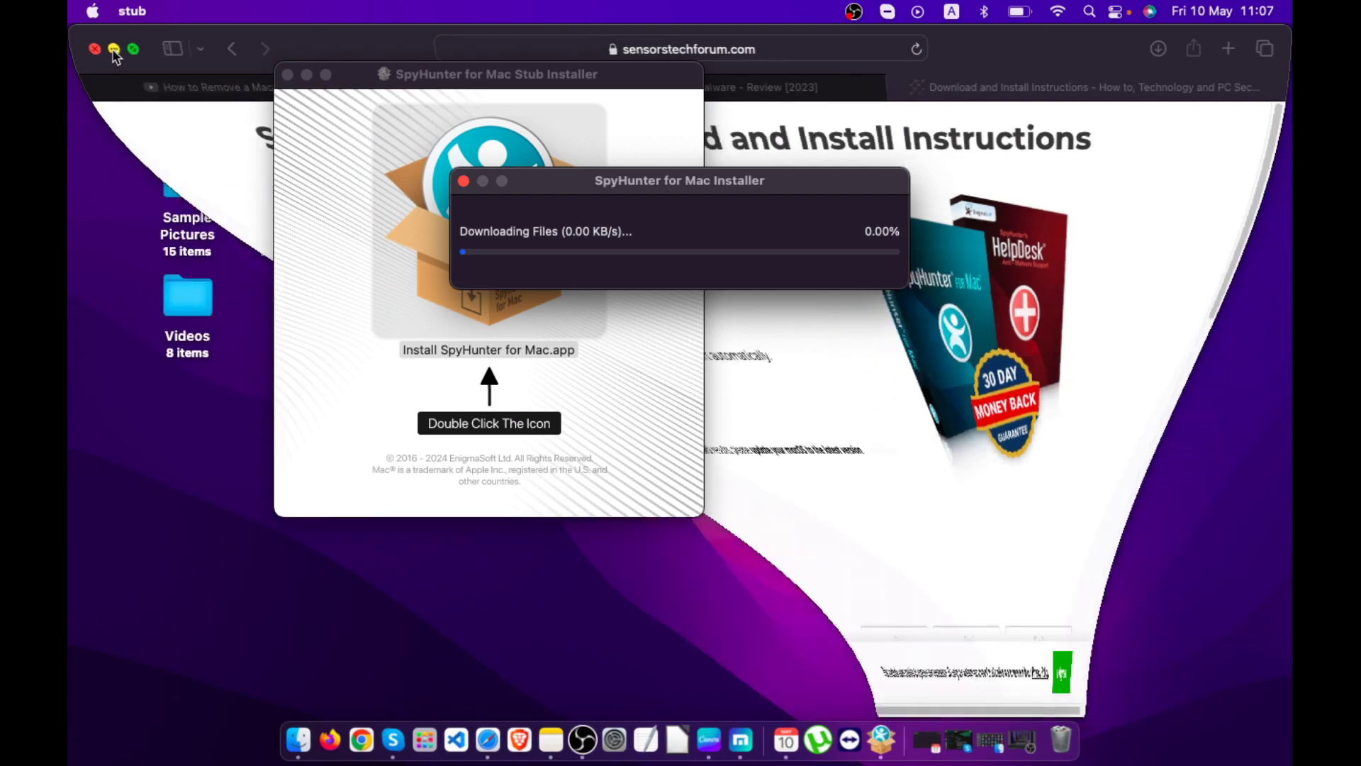
pyautogui.click(307, 75)
pyautogui.moveTo(638, 186); pyautogui.dragTo(651, 284)
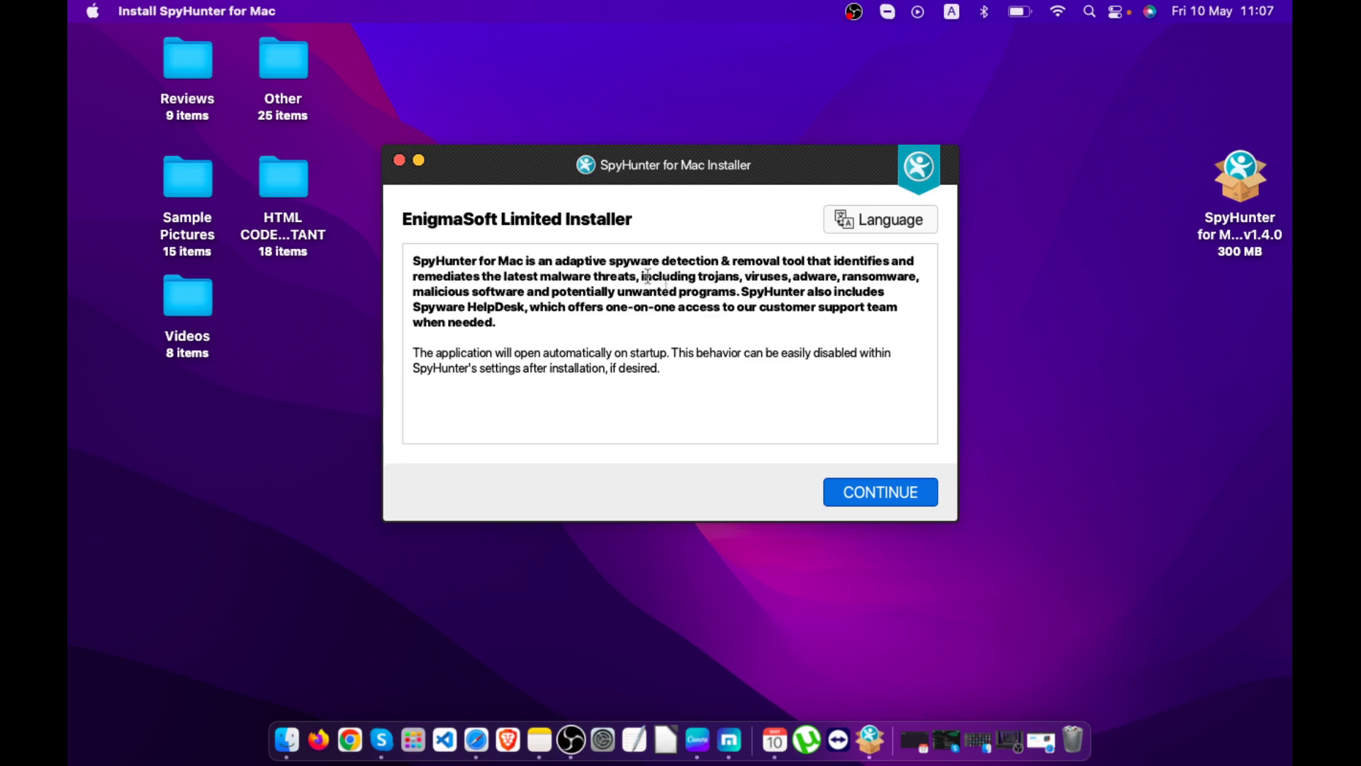
# - Continue past the intro, tick the EULA/TOS box, and install SpyHunter for Mac
pyautogui.click(859, 493)
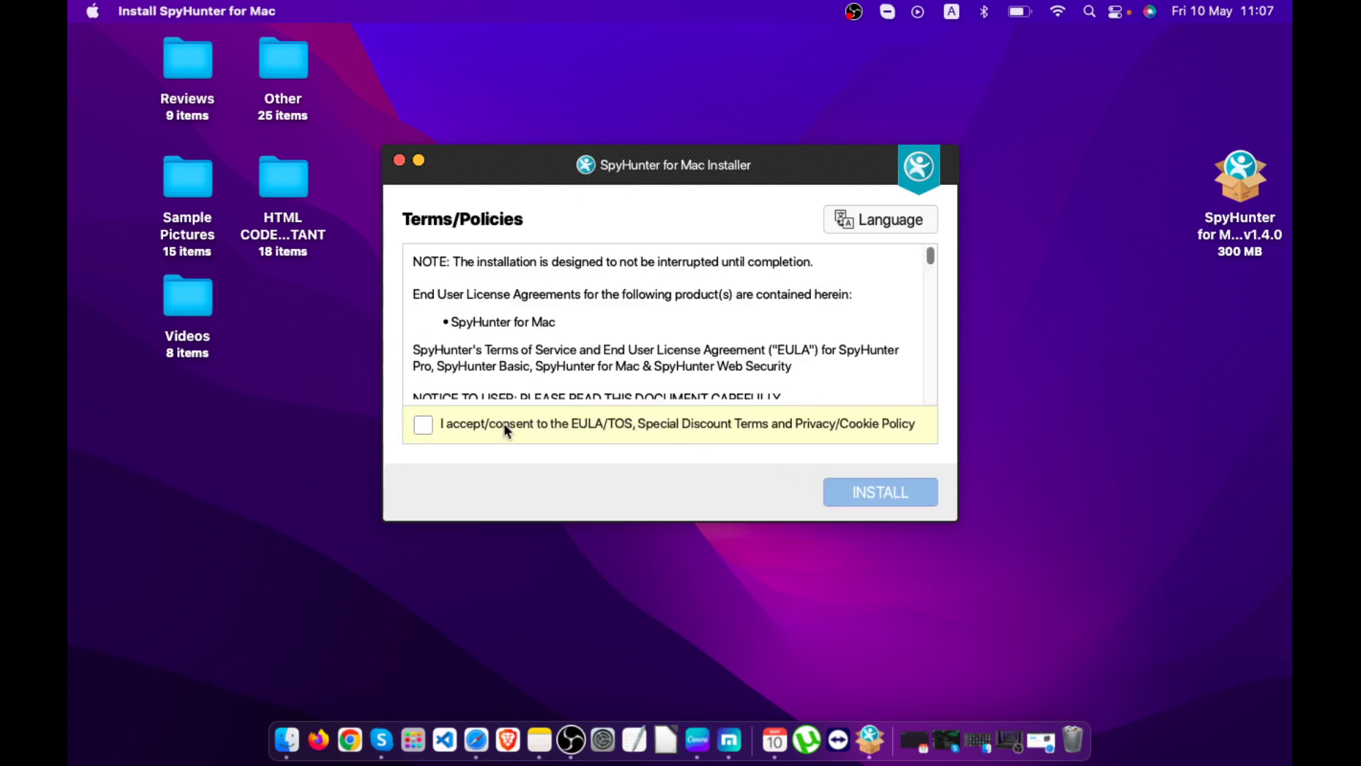
pyautogui.click(505, 423)
pyautogui.click(858, 493)
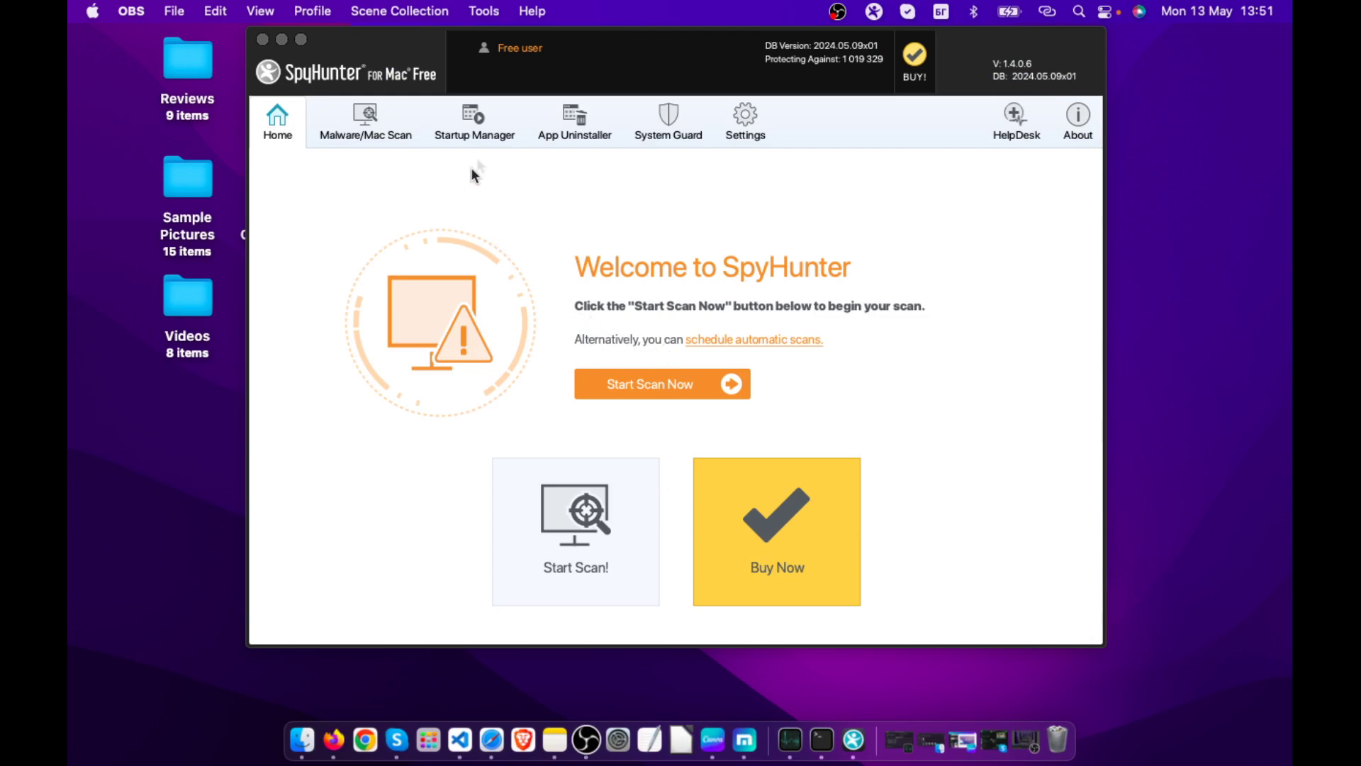
# - Open the App Uninstaller tab and browse the installed applications list
pyautogui.click(569, 117)
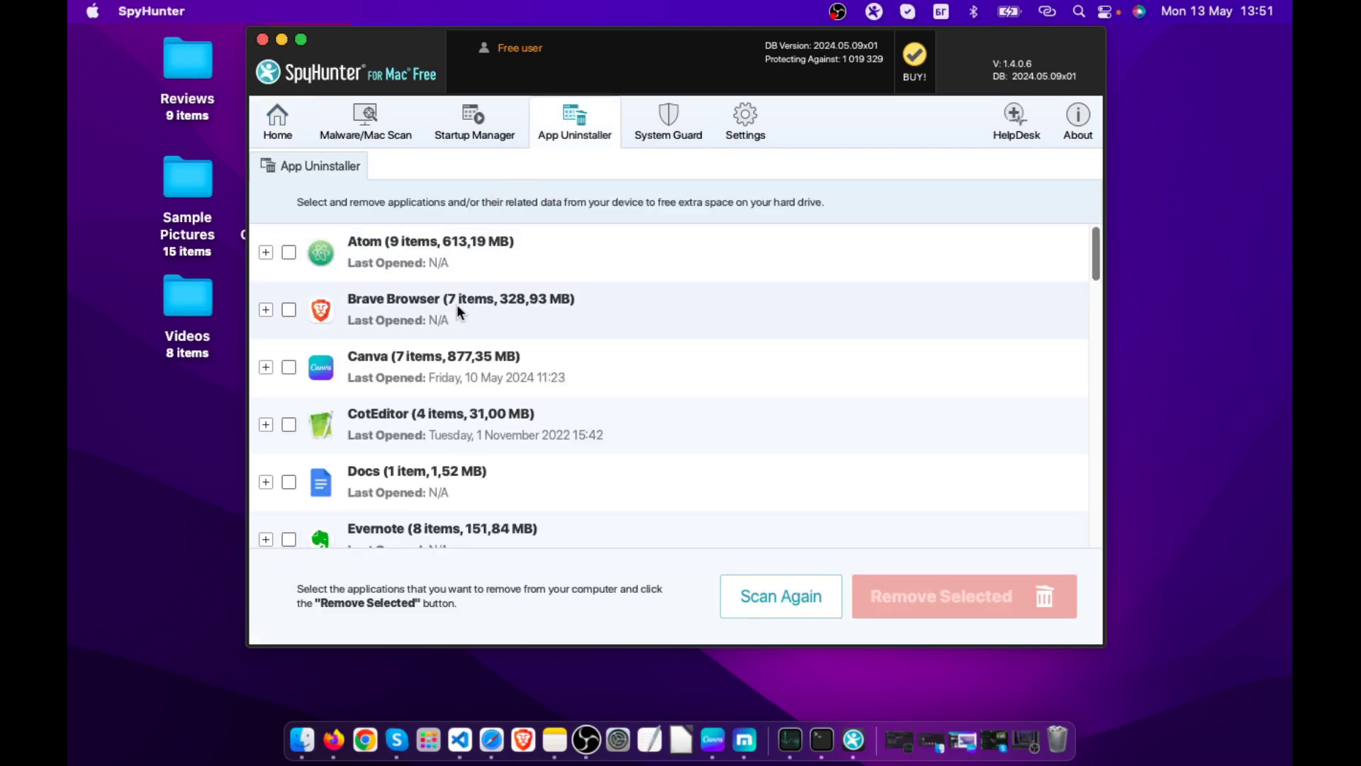
pyautogui.scroll(-10, 458, 304)
pyautogui.scroll(-5, 458, 303)
pyautogui.scroll(-3, 458, 302)
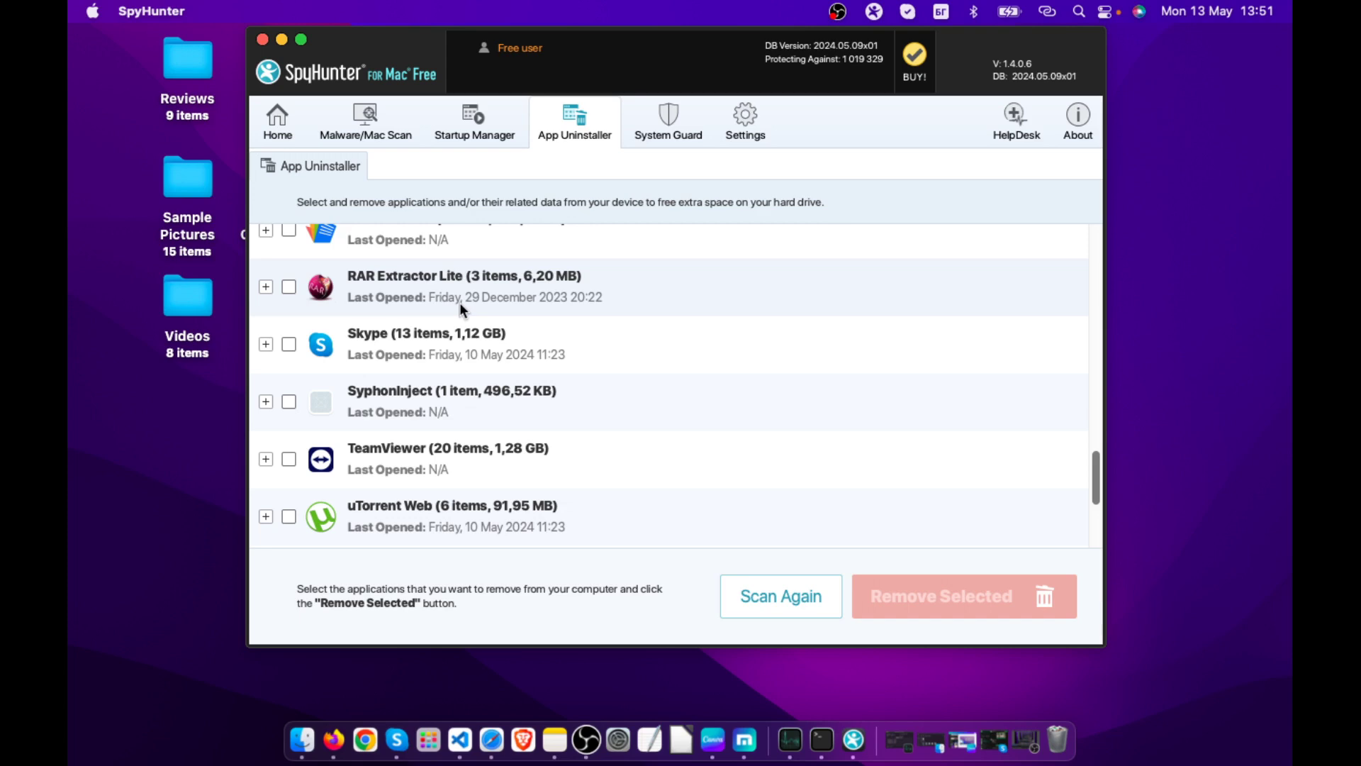
pyautogui.scroll(-4, 288, 289)
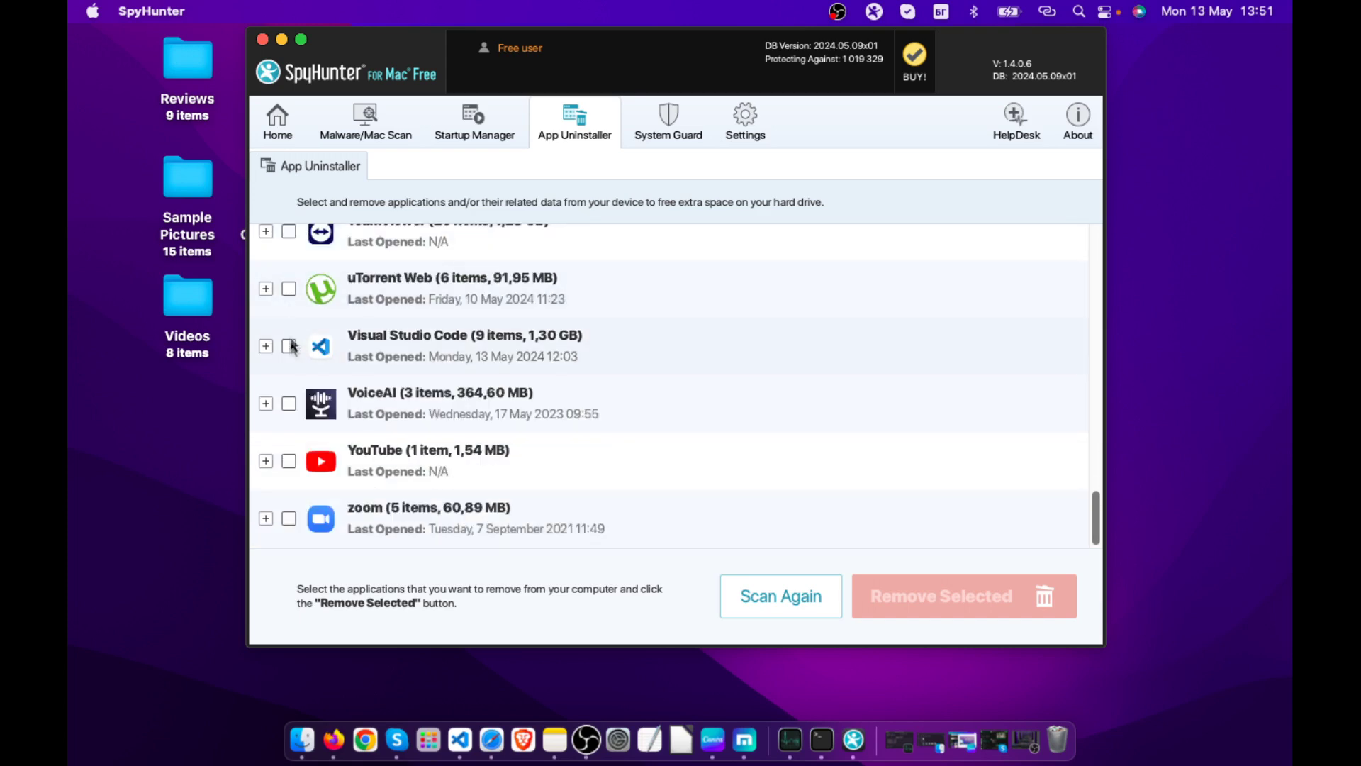
pyautogui.scroll(10, 292, 367)
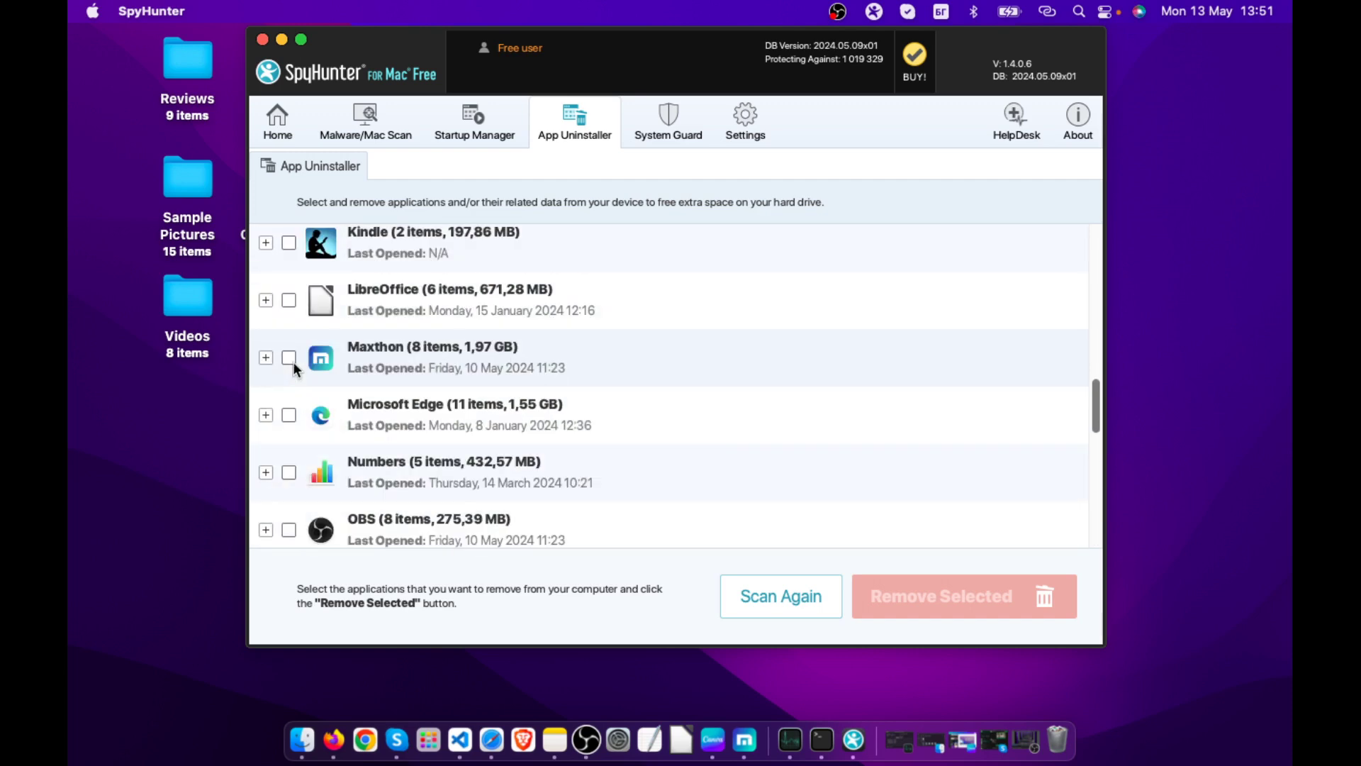
pyautogui.scroll(-10, 293, 363)
pyautogui.scroll(8, 295, 369)
pyautogui.scroll(10, 295, 369)
pyautogui.scroll(6, 295, 366)
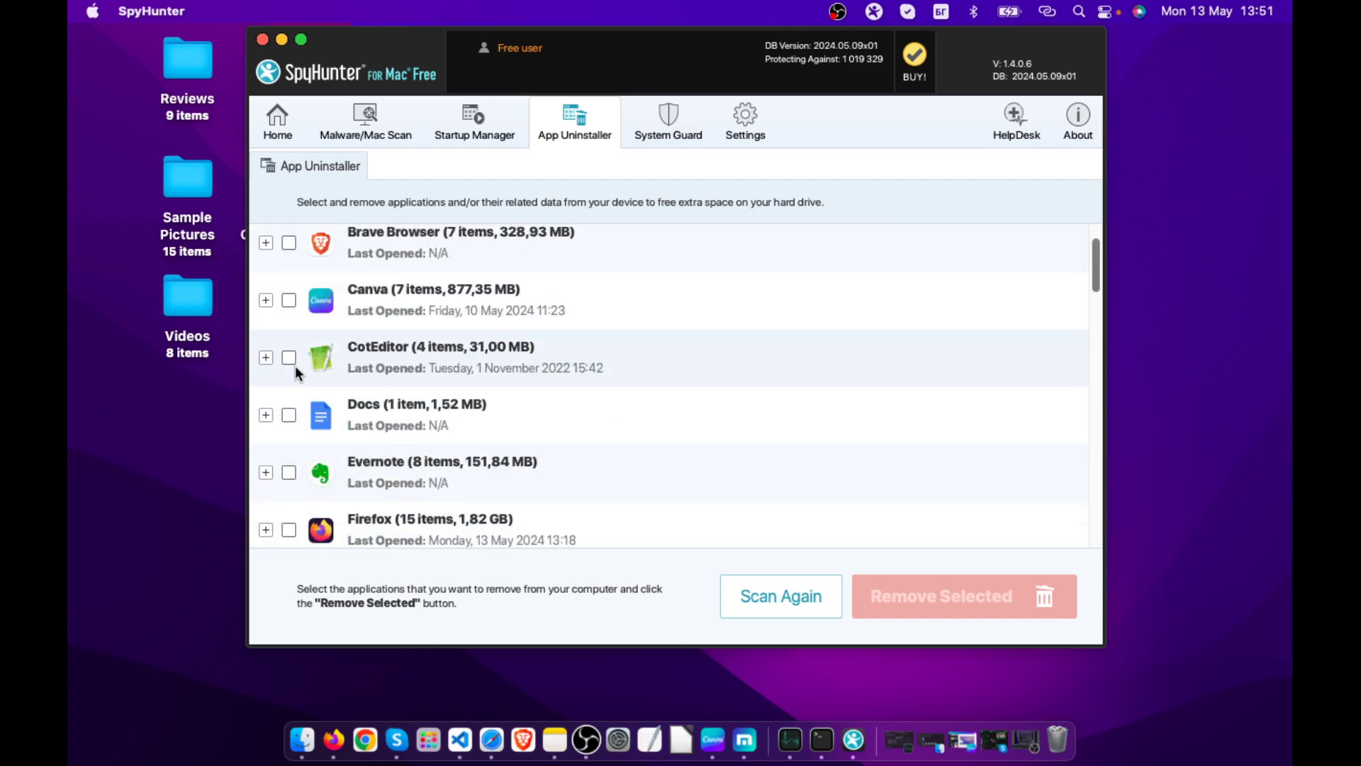
pyautogui.scroll(2, 298, 363)
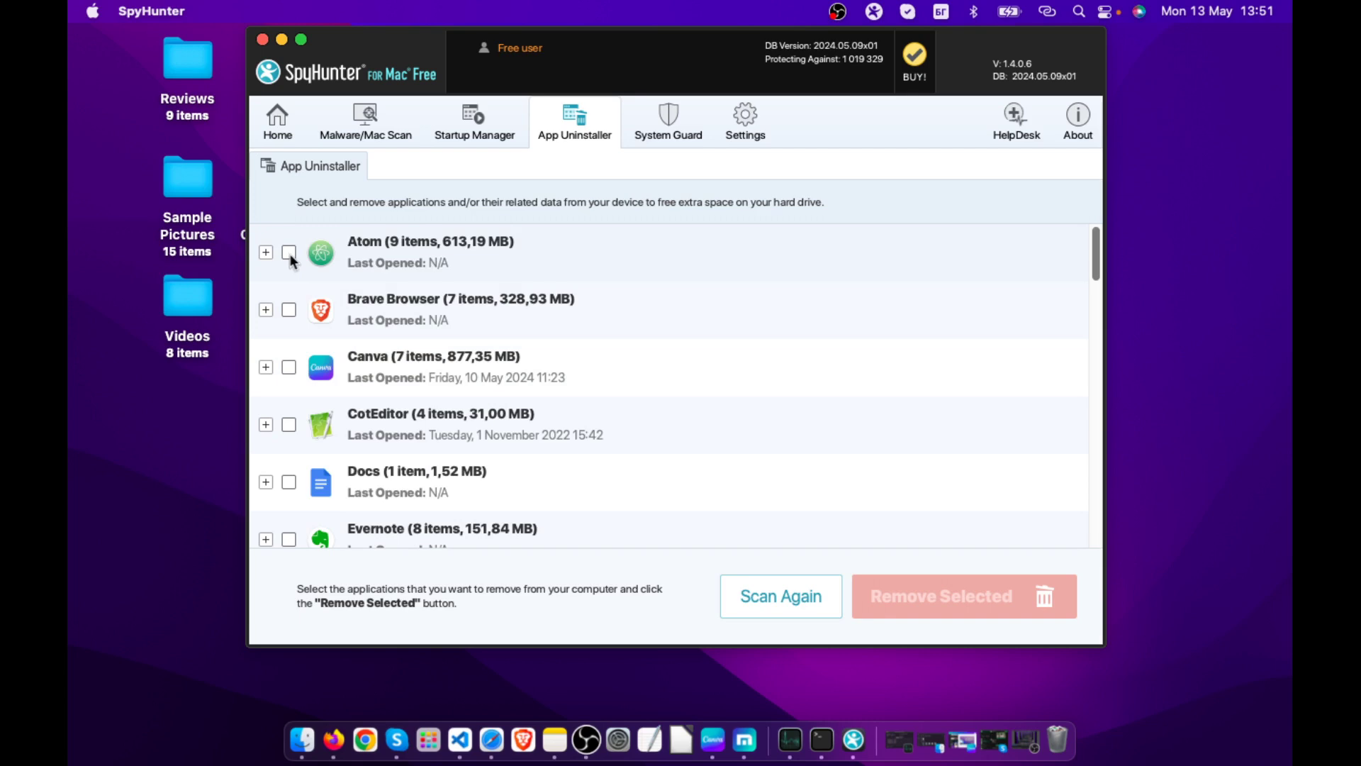
# - Tick GIMP in the list and uninstall it
pyautogui.scroll(-5, 295, 355)
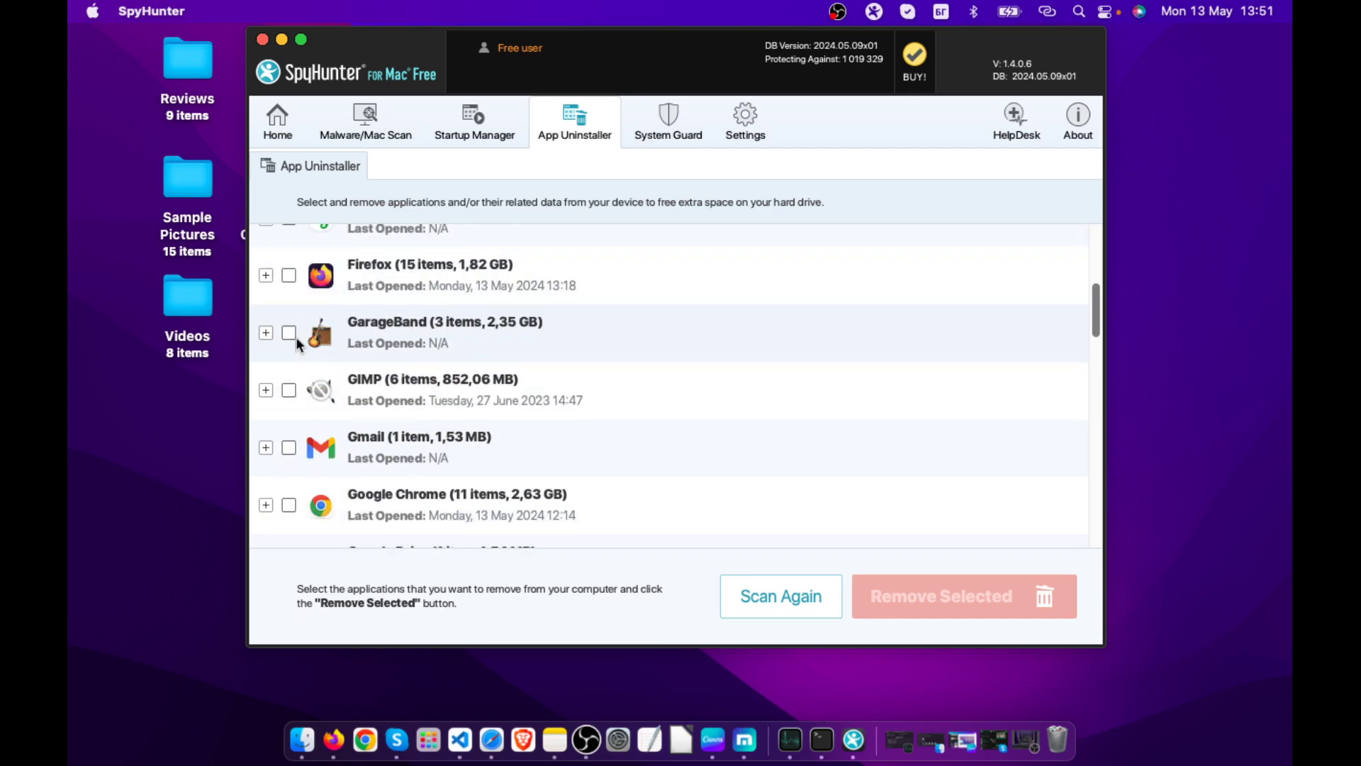
pyautogui.click(289, 392)
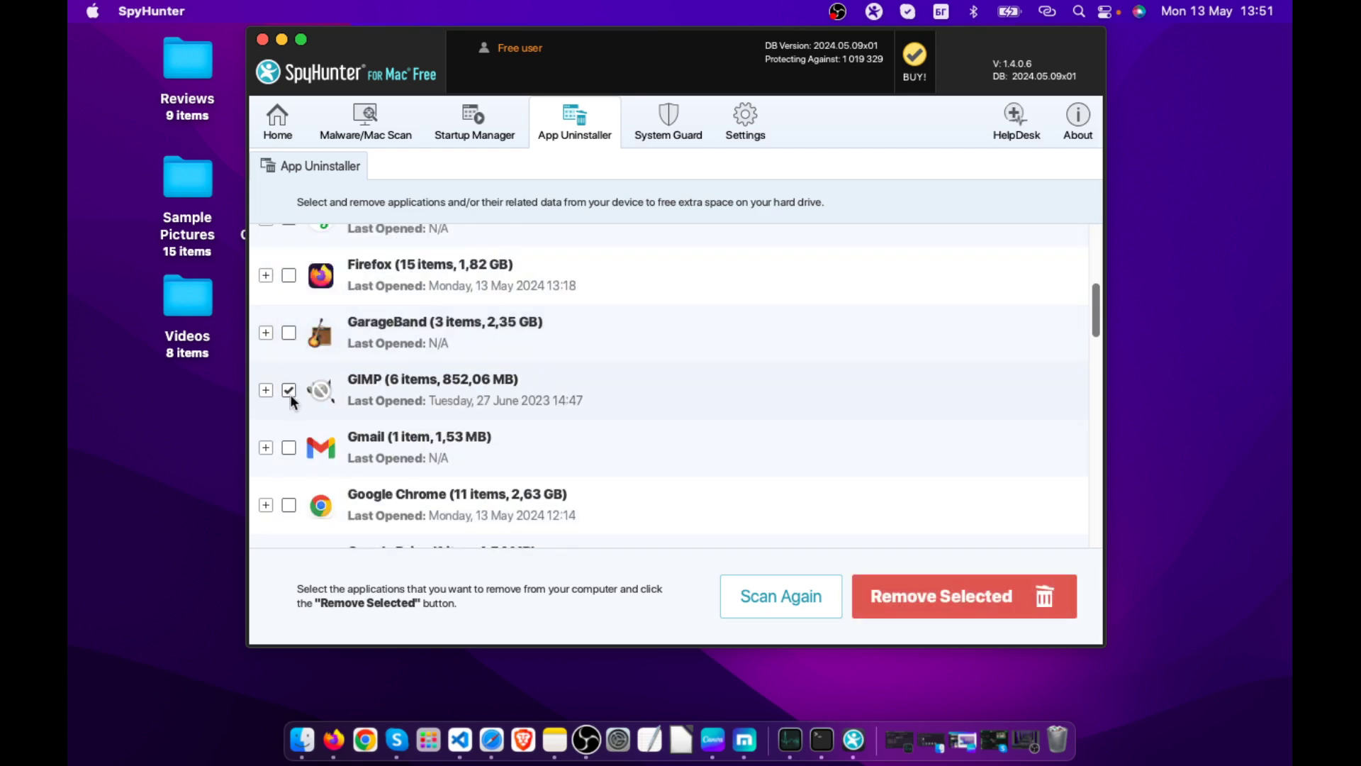
pyautogui.click(940, 610)
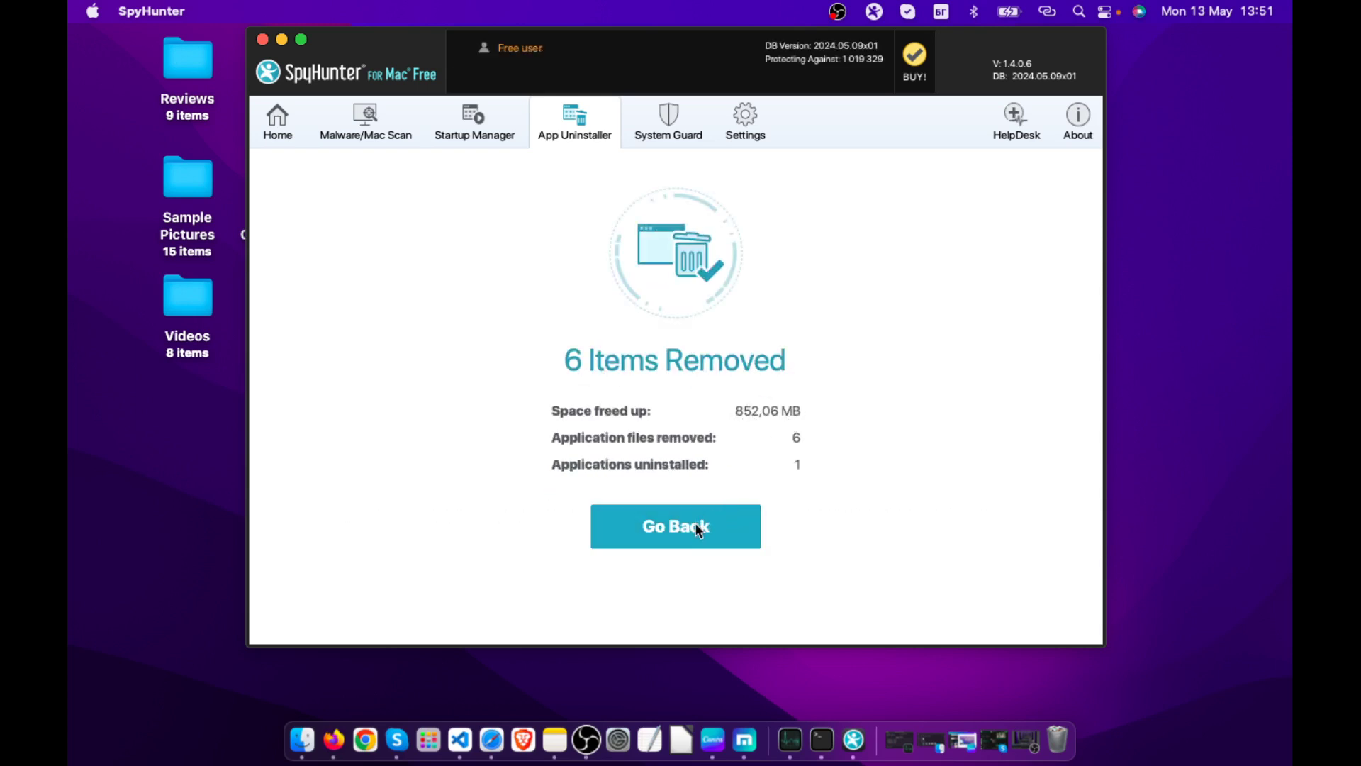
# - In Startup Manager, untick uTorrent Web, TeamViewer_Service, open and TeamViewer_Desktop_Proxy, then apply
pyautogui.click(469, 122)
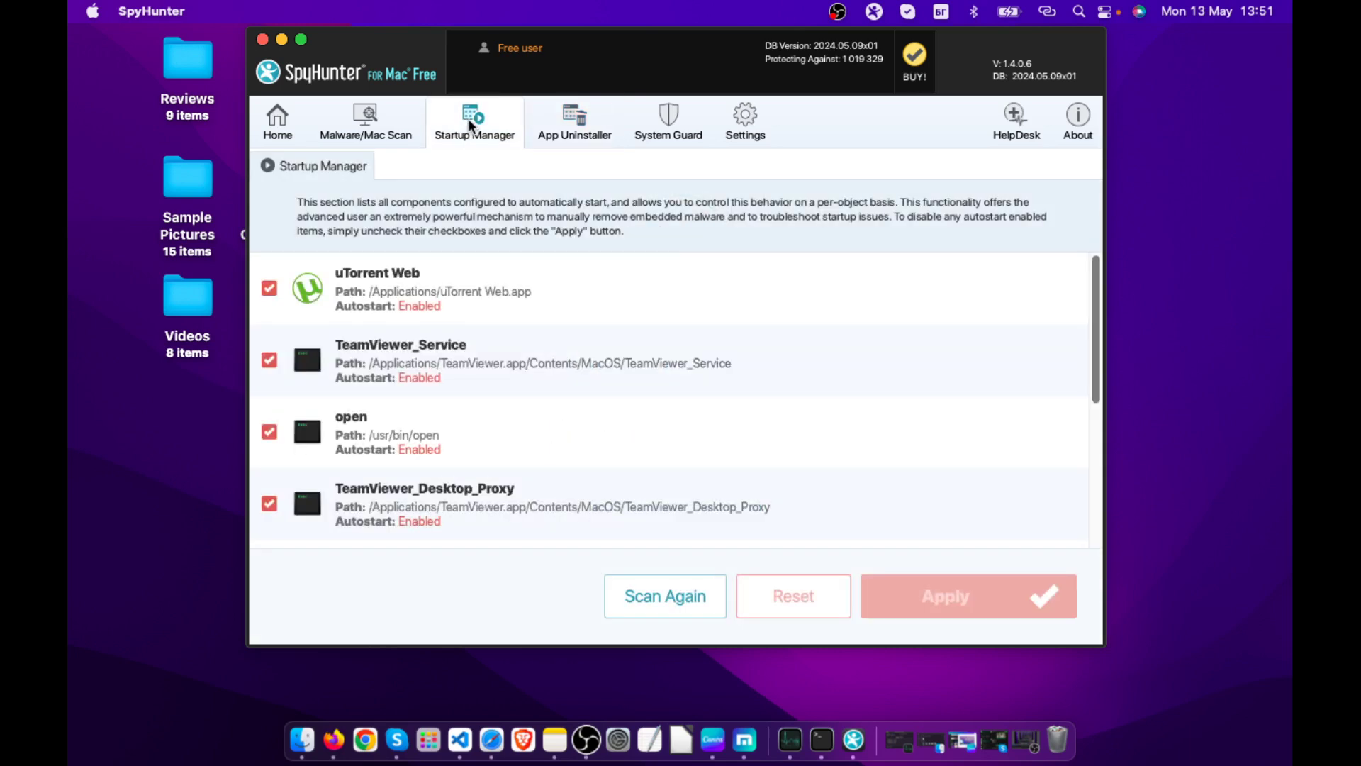
pyautogui.click(269, 289)
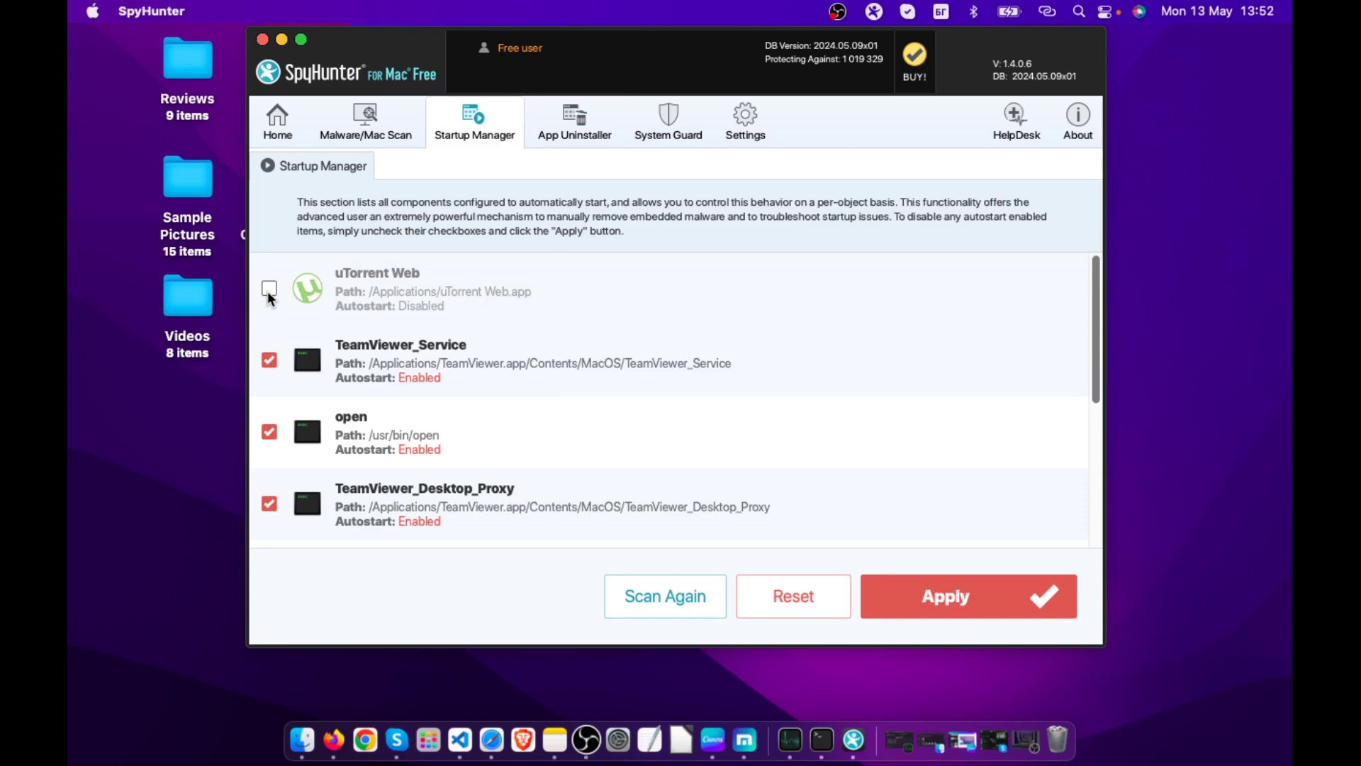
pyautogui.click(270, 361)
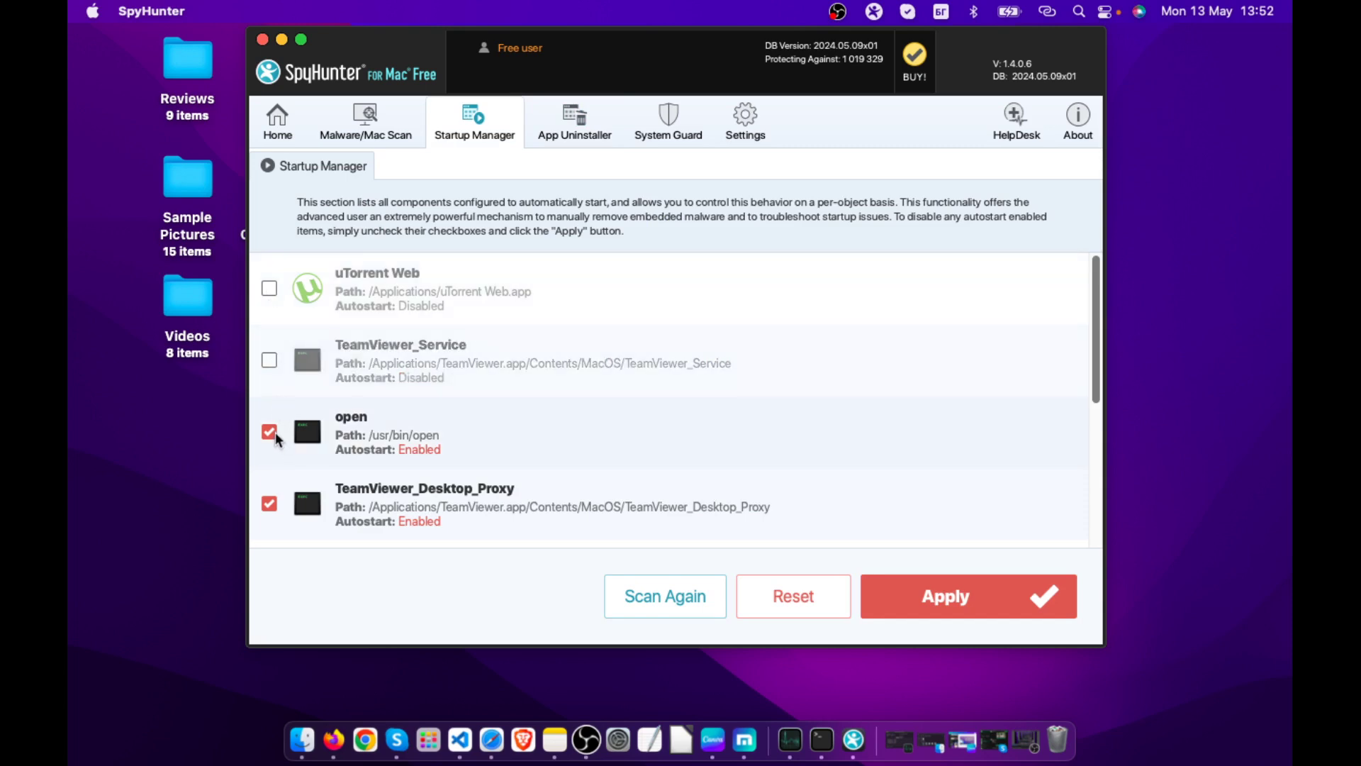
pyautogui.click(270, 431)
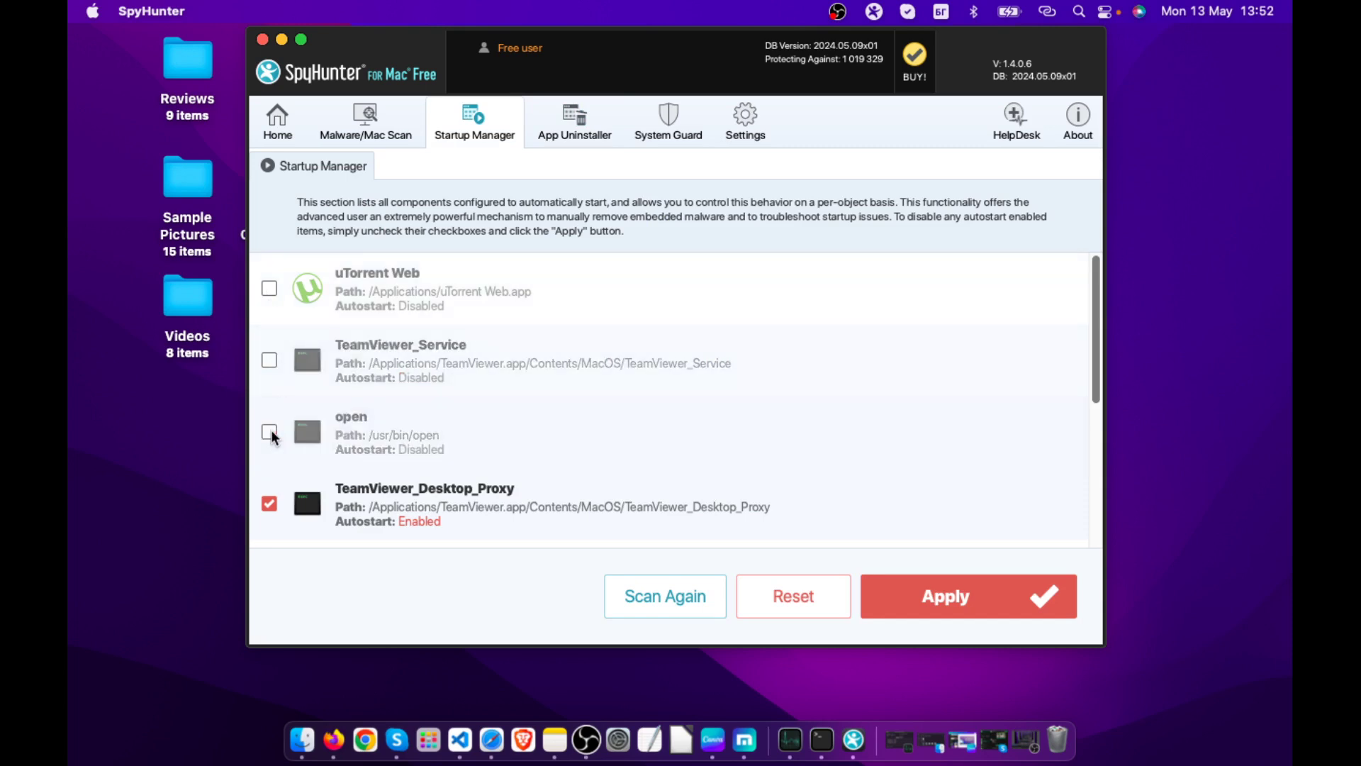
pyautogui.click(269, 505)
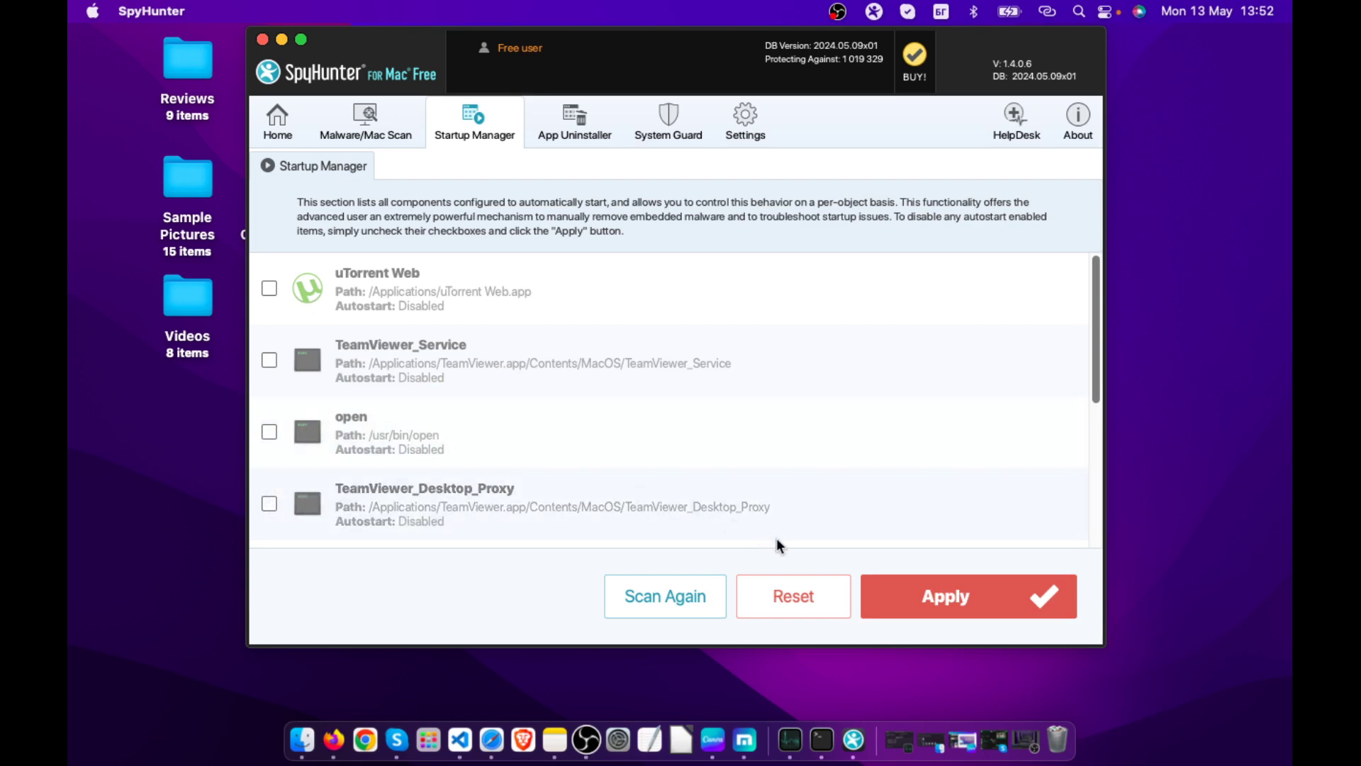
pyautogui.click(979, 595)
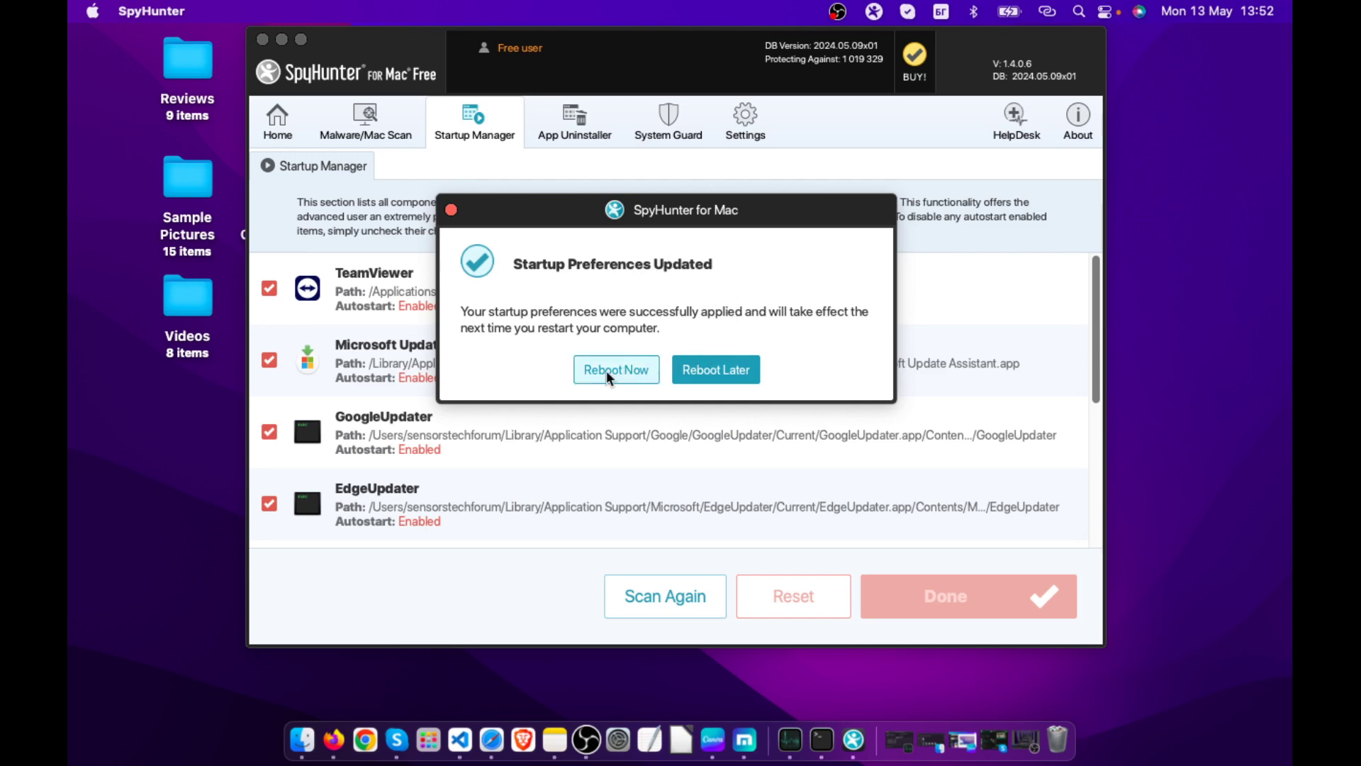
# - Choose Reboot Later and review the still-enabled startup items in the list
pyautogui.click(708, 371)
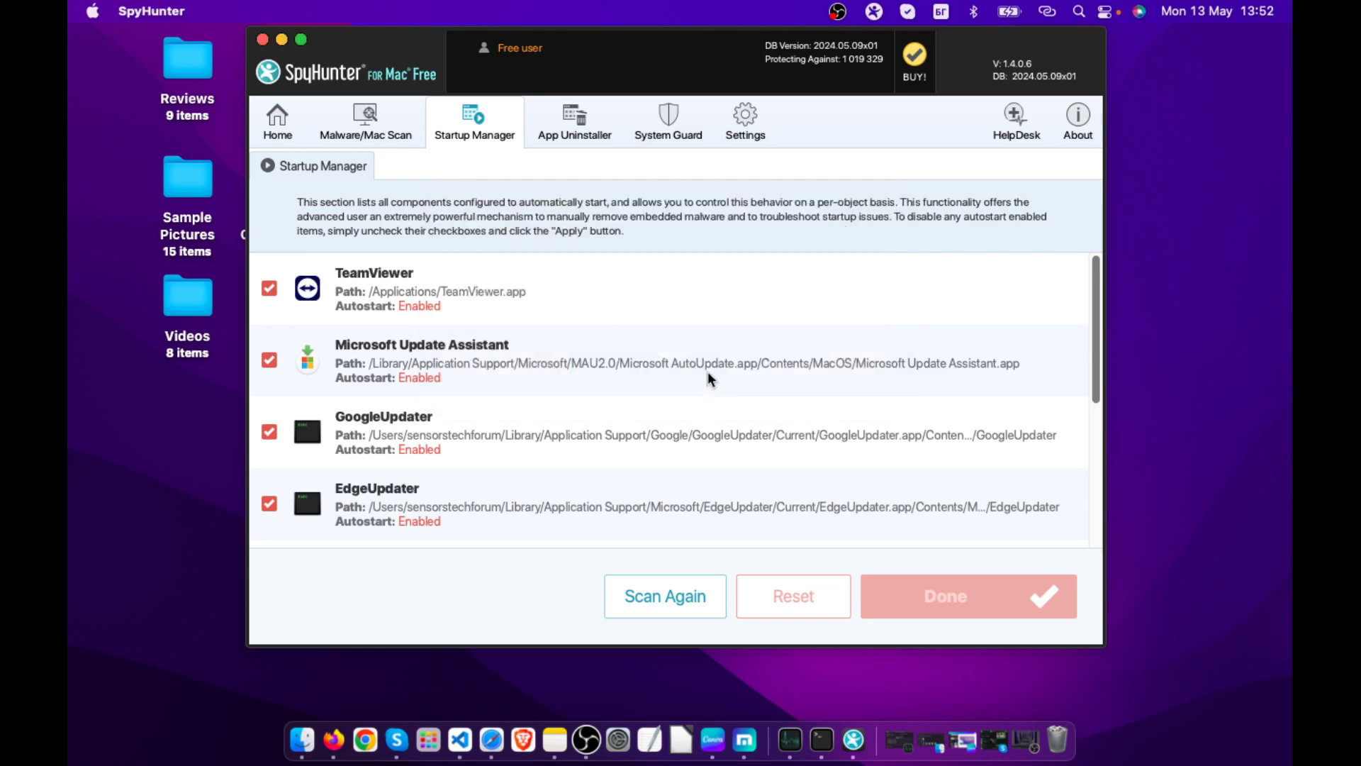
pyautogui.scroll(-10, 493, 371)
pyautogui.scroll(10, 493, 372)
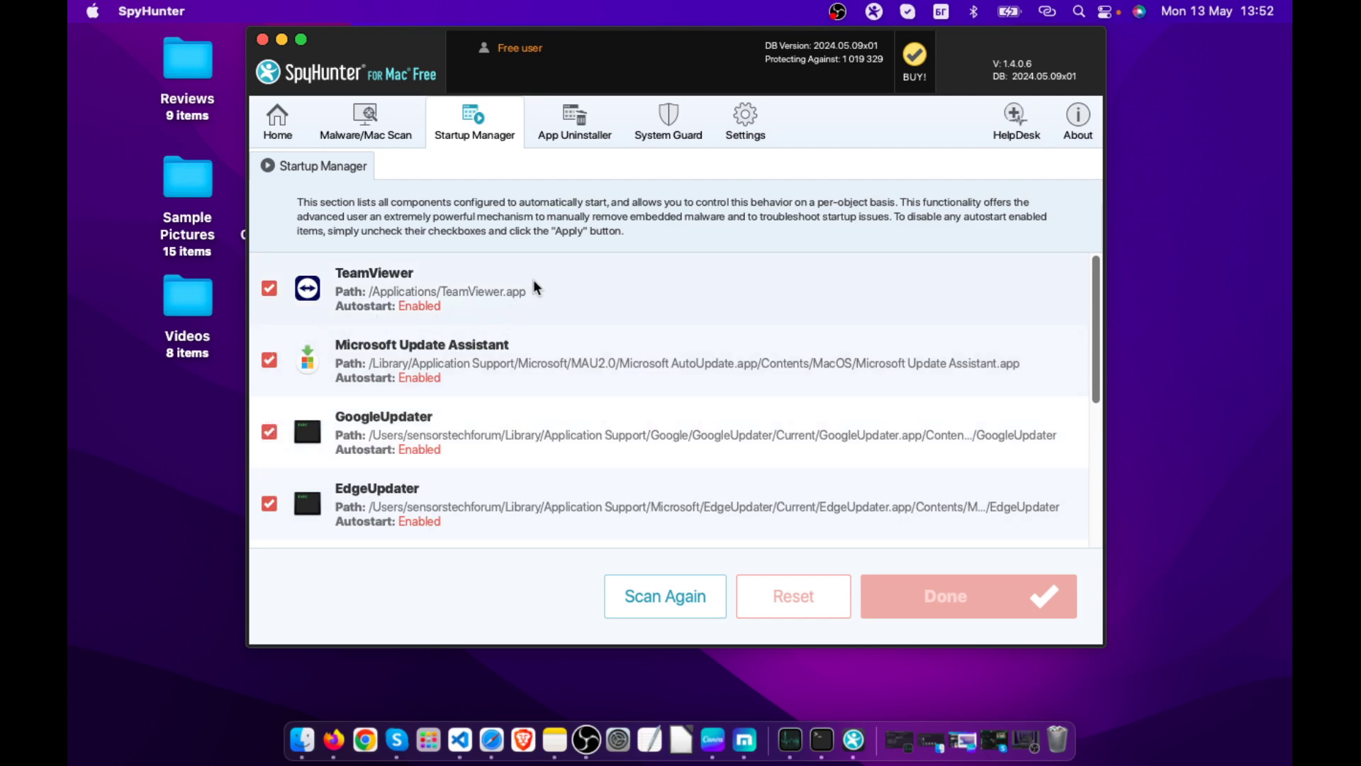
# - Open the Malware/Mac Scan tab with Quick Scan ticked and ready
pyautogui.click(370, 135)
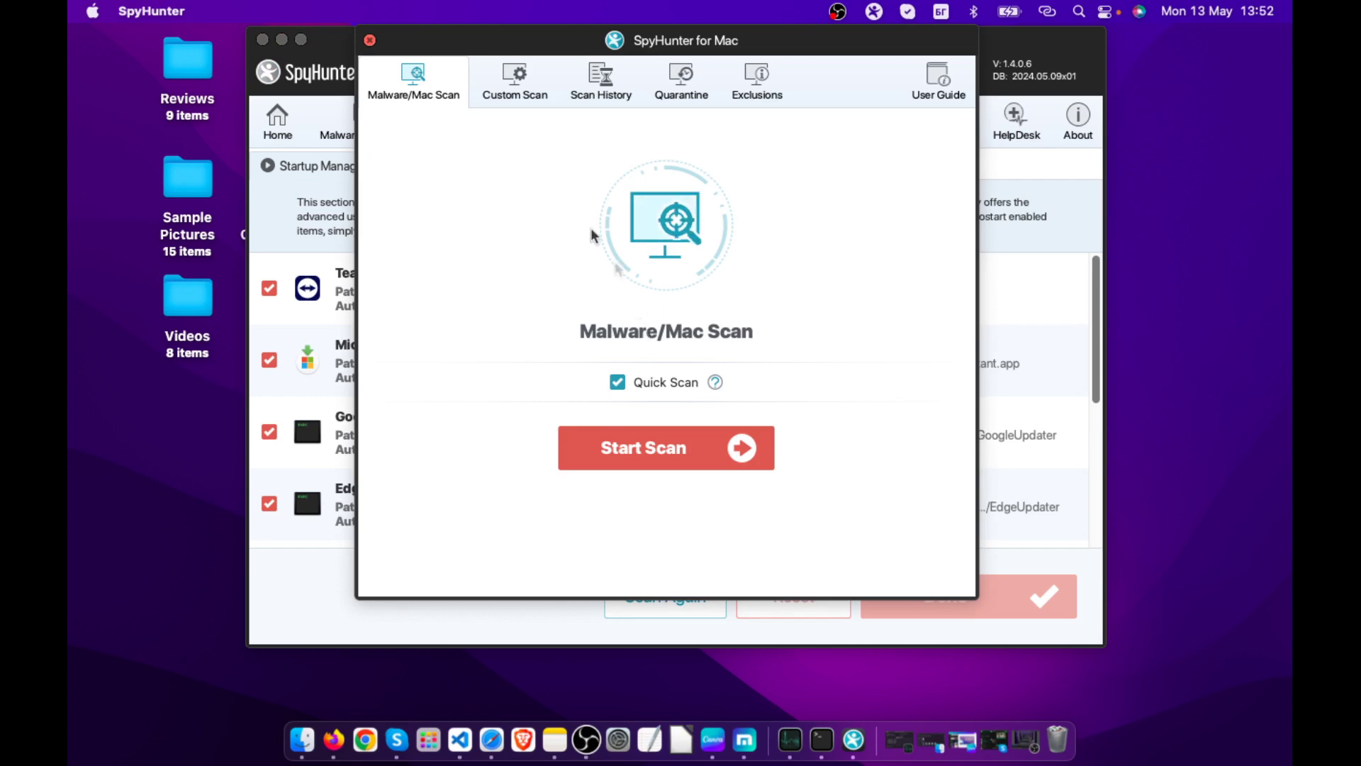